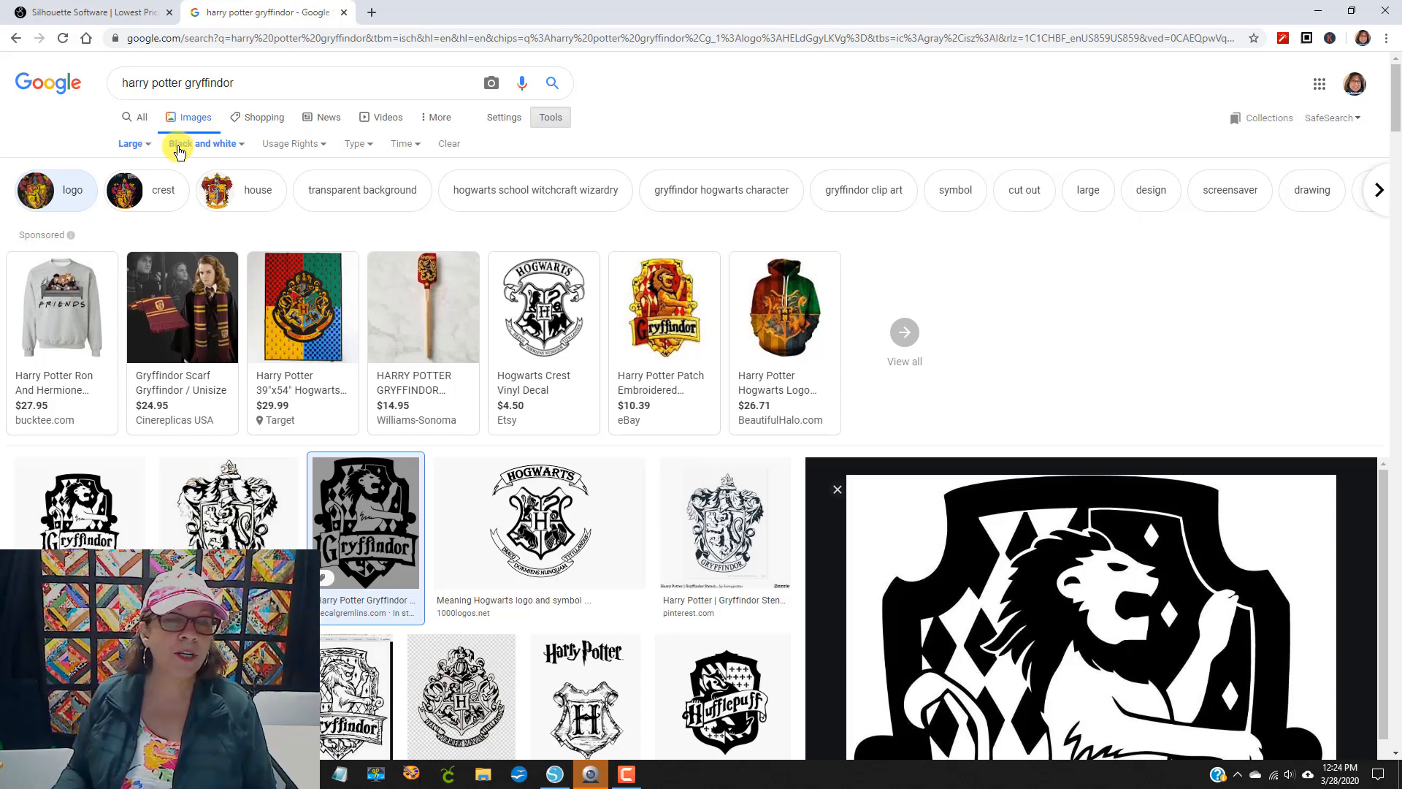
pyautogui.click(358, 146)
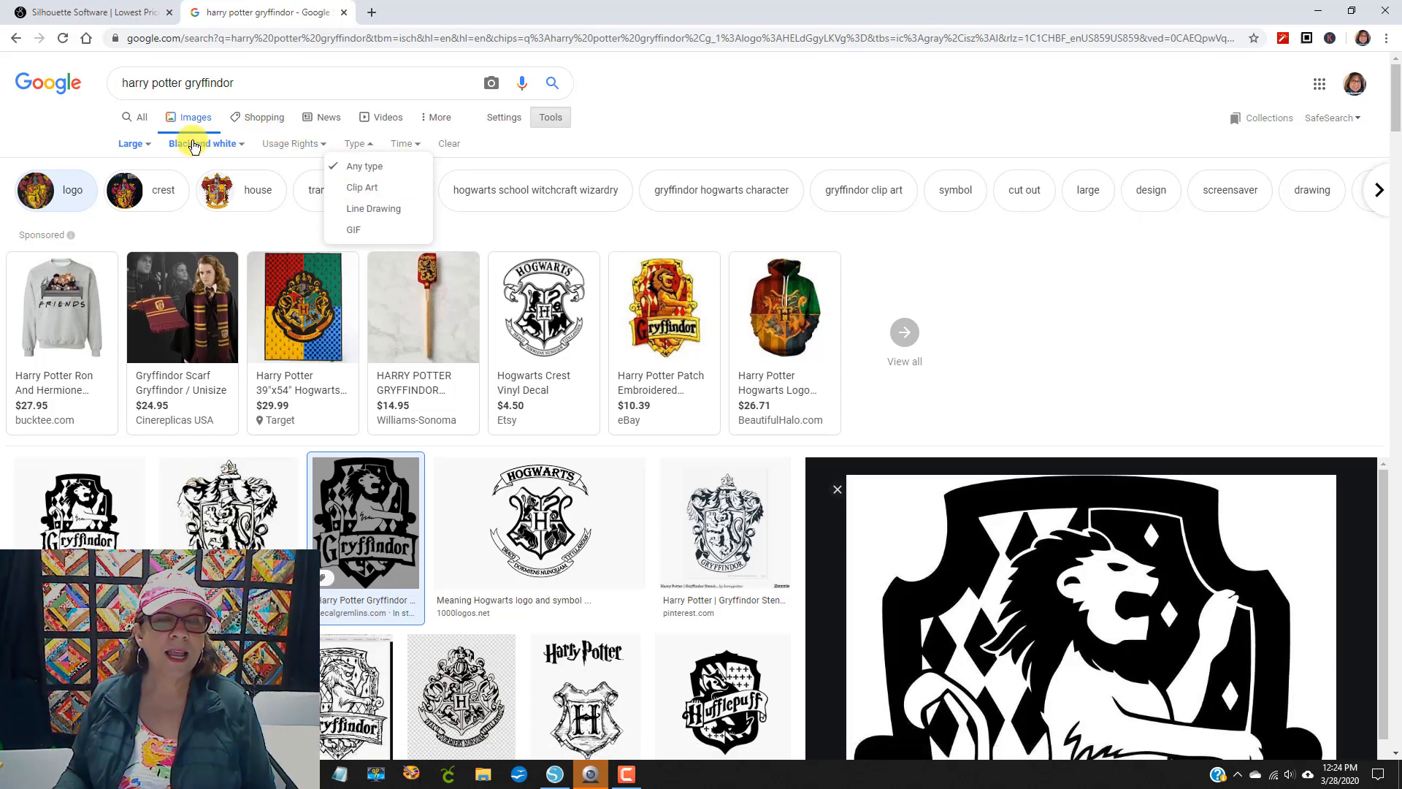
pyautogui.click(219, 146)
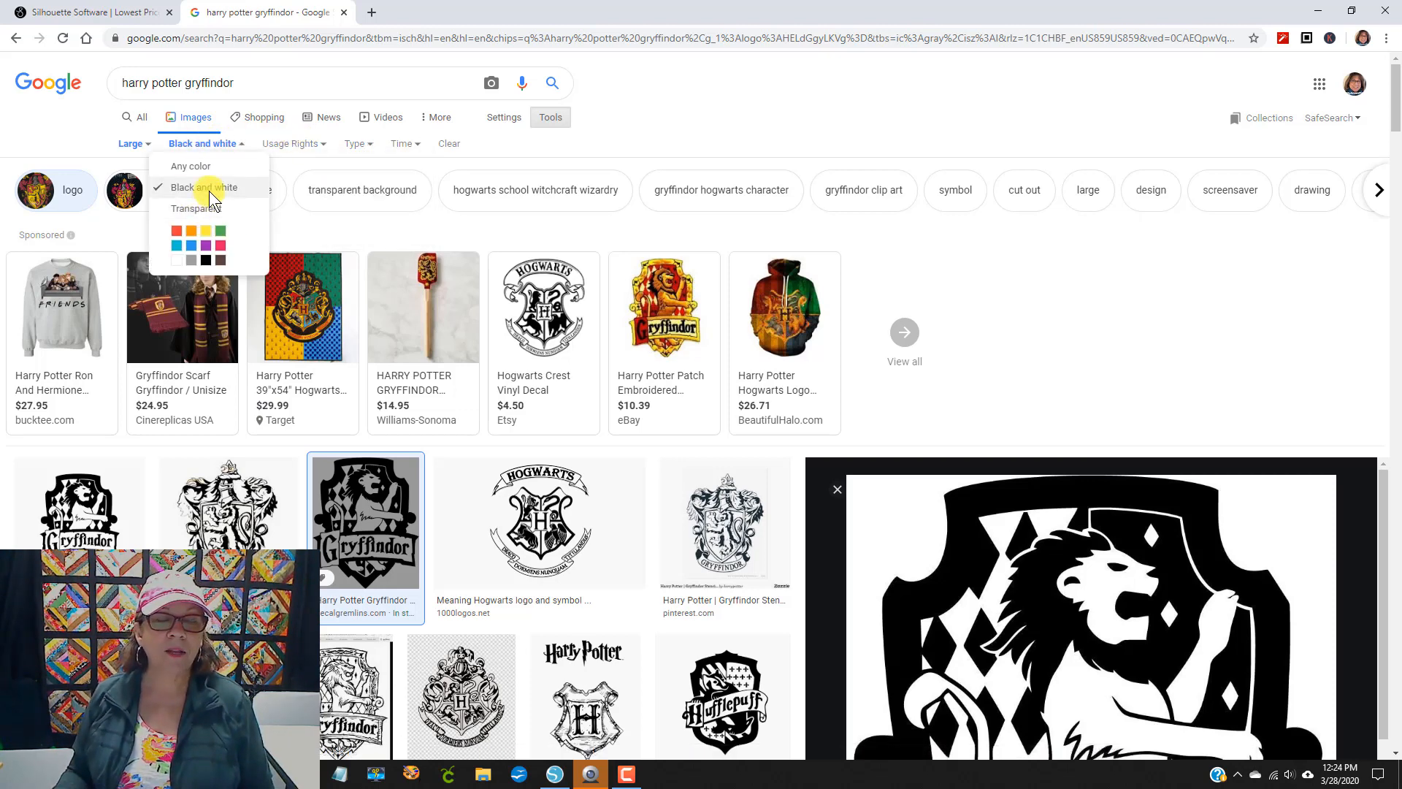
# Open the solid black-and-white Gryffindor crest from decalgremlins.com in the image results and copy the picture.
pyautogui.scroll(-2, 443, 456)
pyautogui.click(358, 387)
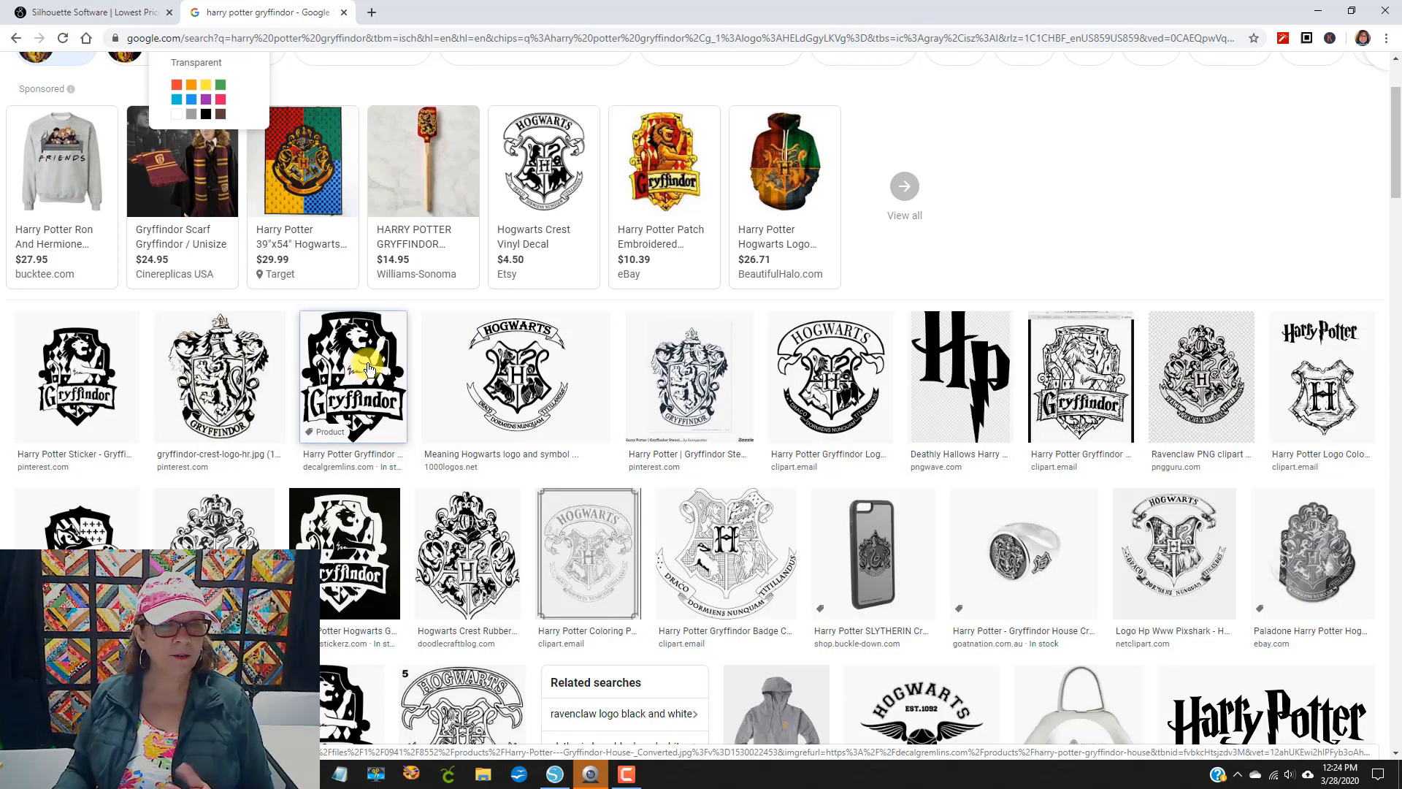
pyautogui.click(363, 373)
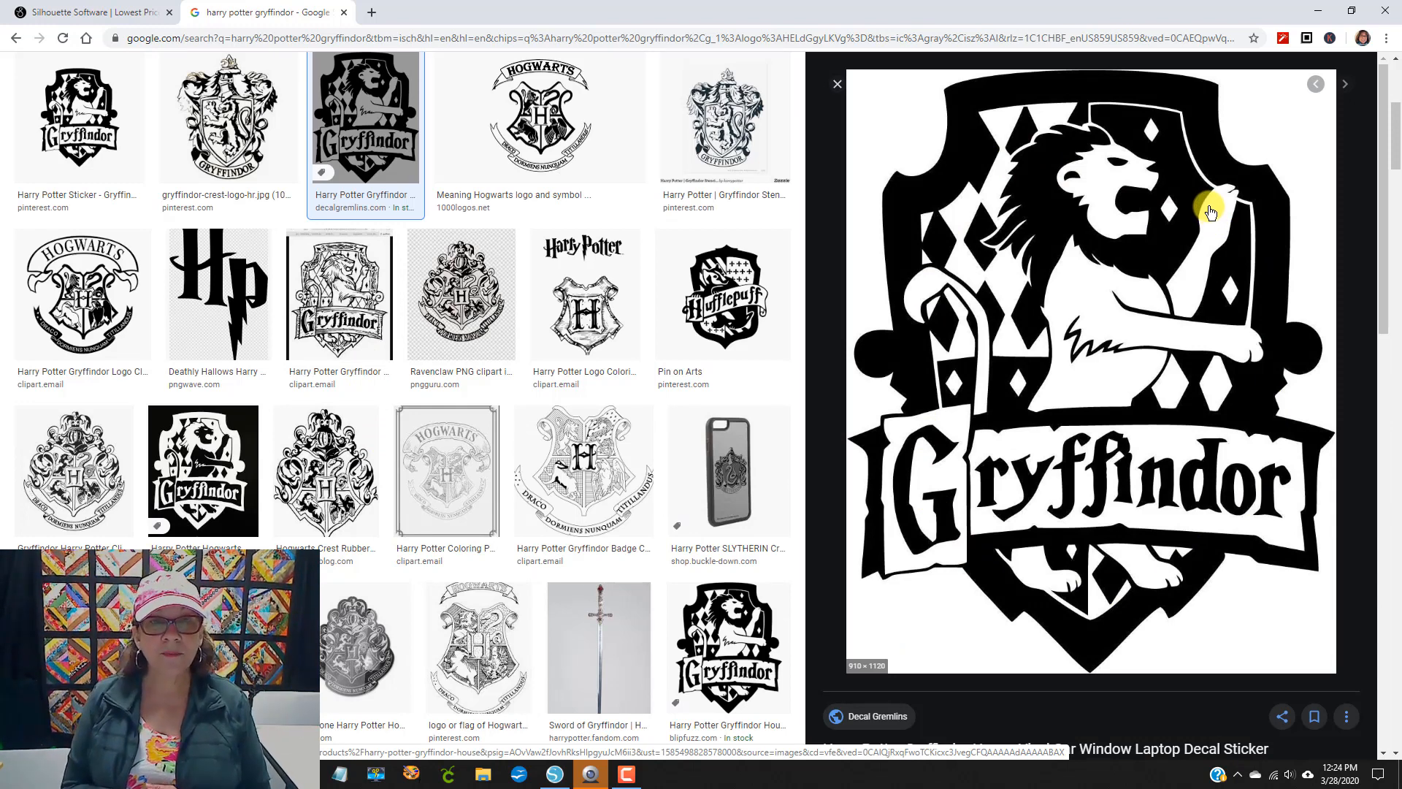
pyautogui.rightClick(1132, 215)
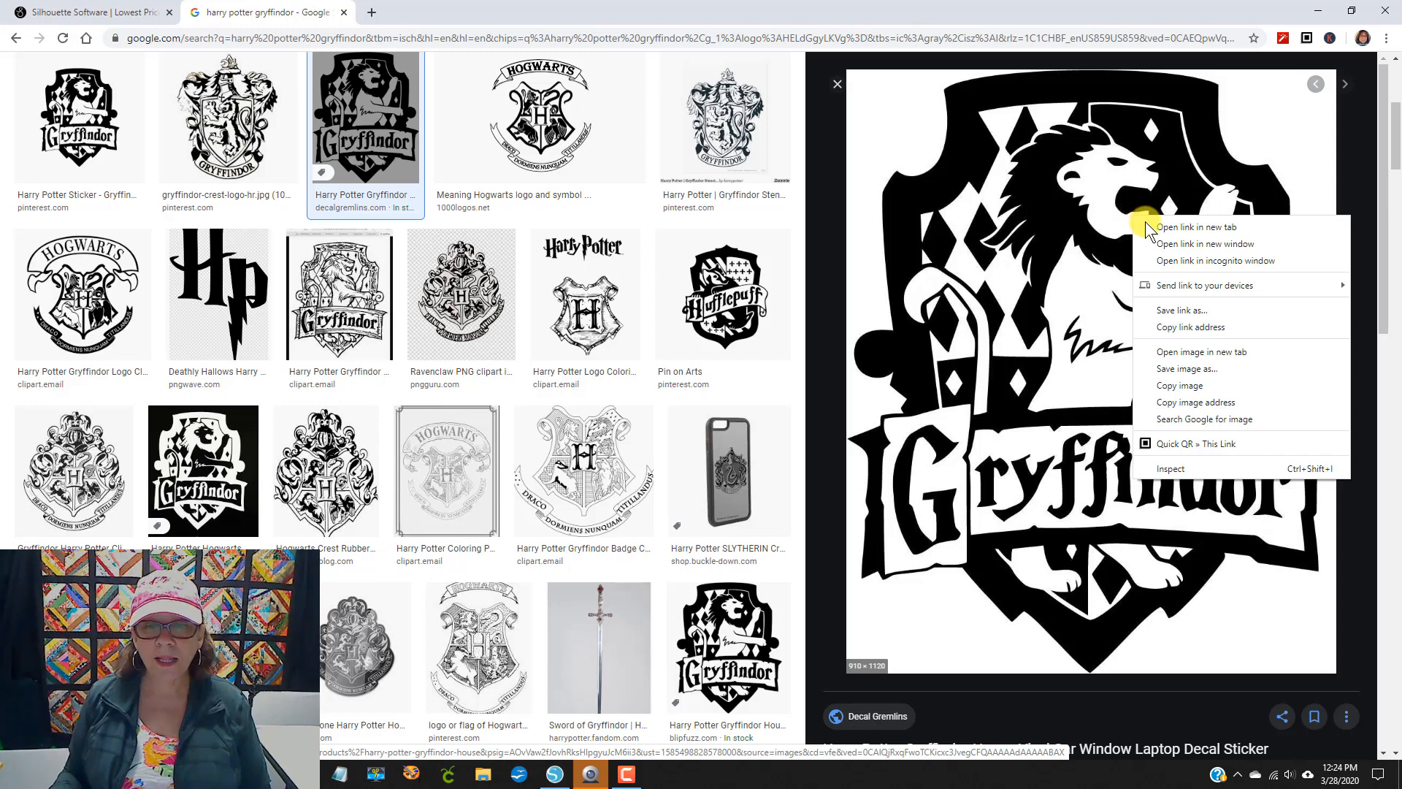
pyautogui.click(1177, 385)
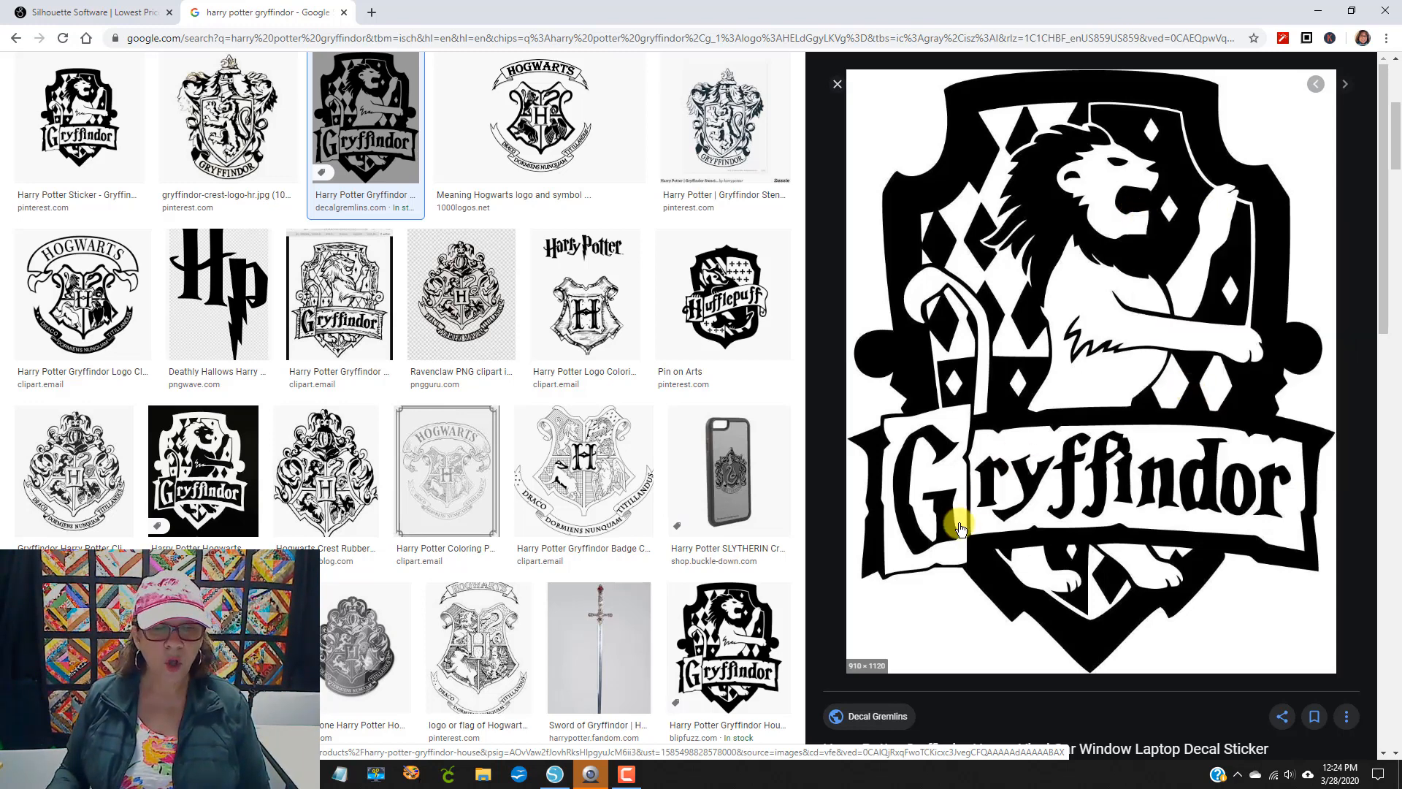
# Switch to Silhouette Studio, paste the copied crest picture, and position it slightly above the centre of the cutting mat.
pyautogui.click(555, 774)
pyautogui.rightClick(677, 295)
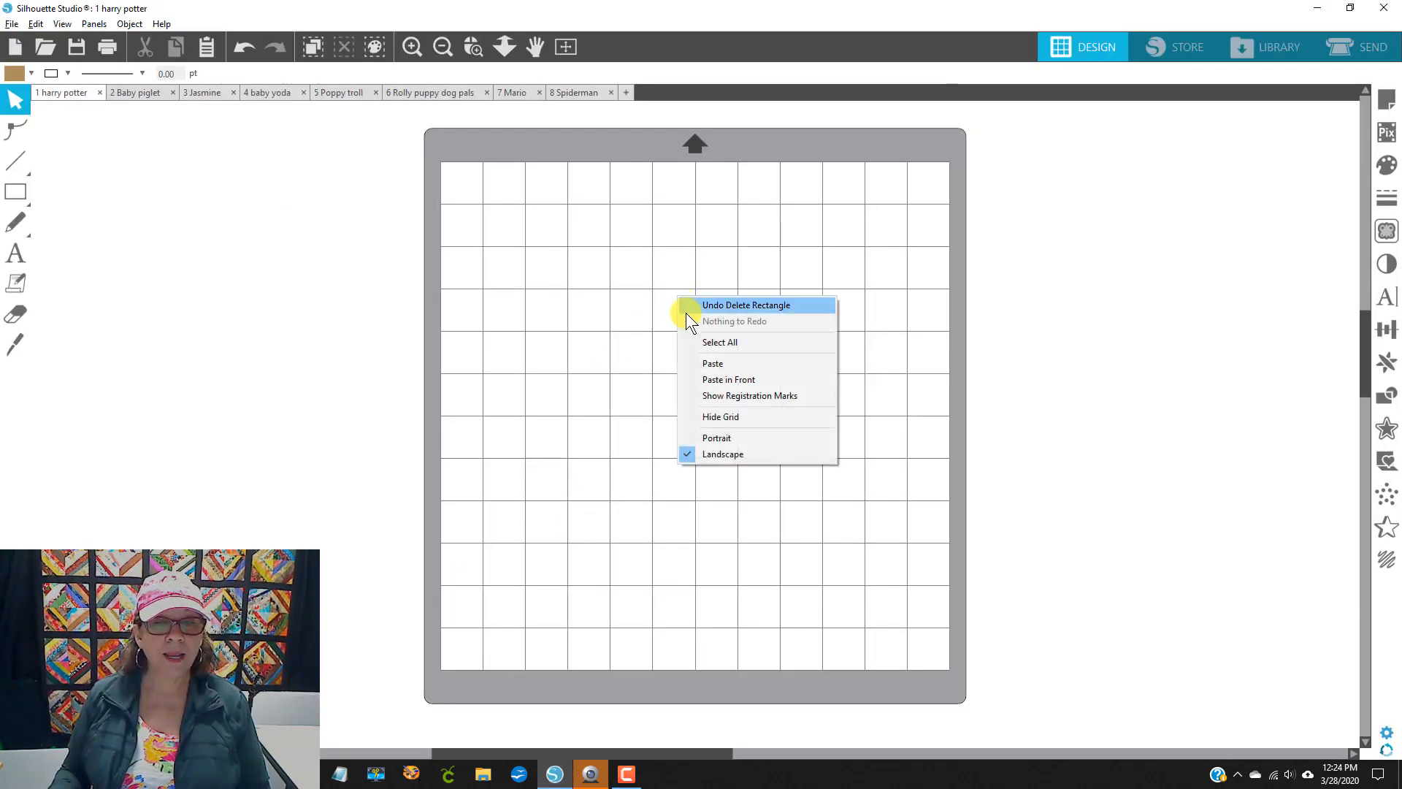
pyautogui.click(720, 357)
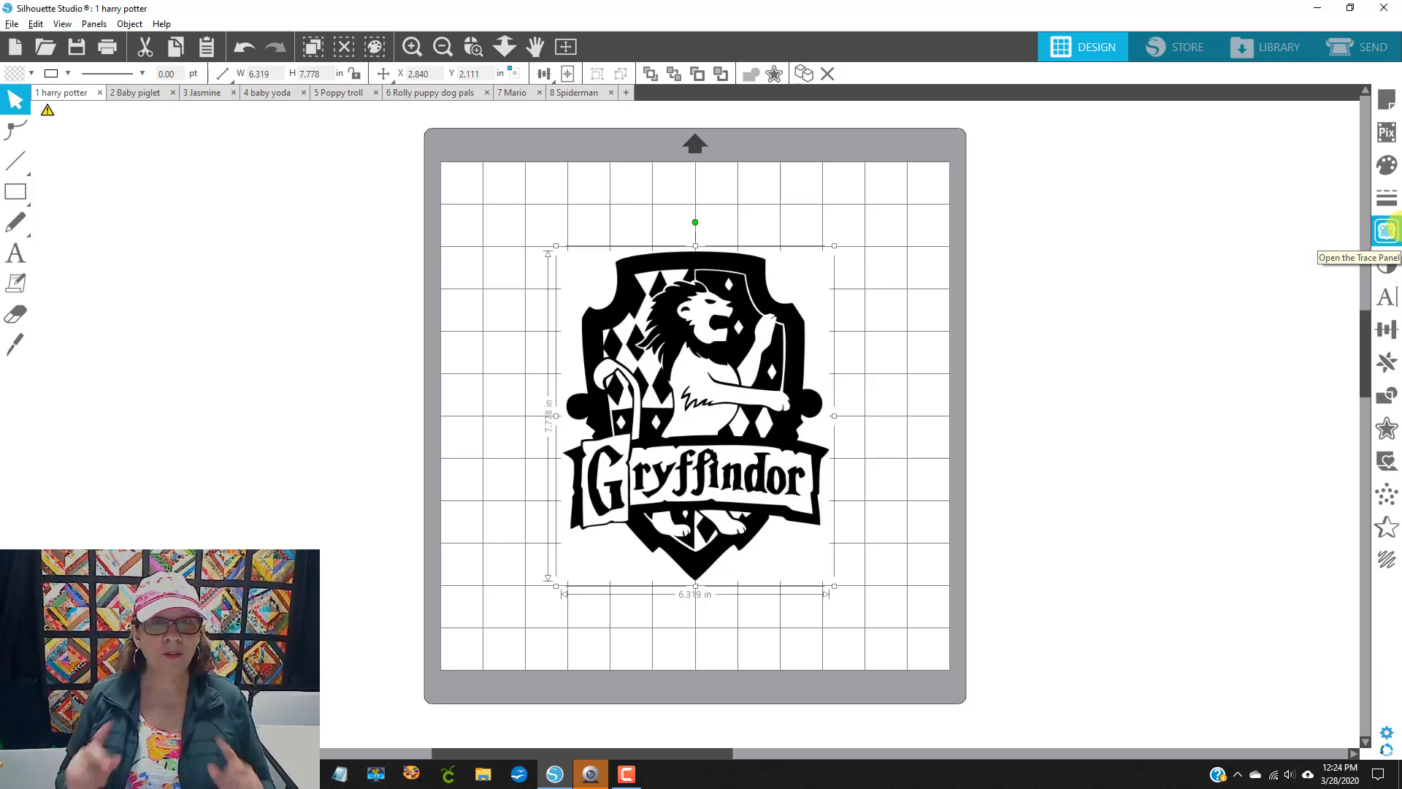
pyautogui.moveTo(774, 404)
pyautogui.mouseDown()
pyautogui.moveTo(751, 370)
pyautogui.moveTo(720, 378)
pyautogui.moveTo(779, 374)
pyautogui.mouseUp()
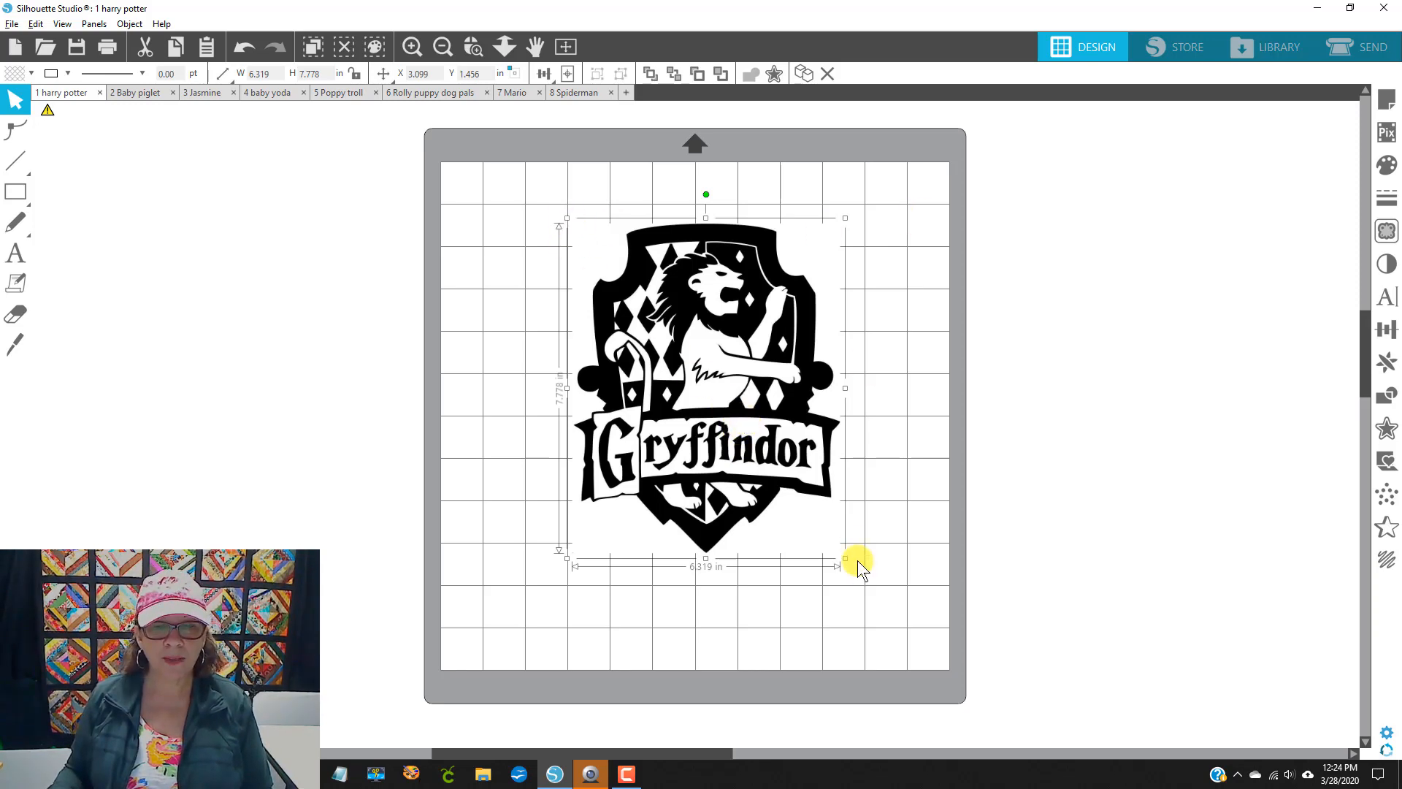
pyautogui.moveTo(770, 501); pyautogui.dragTo(730, 490)
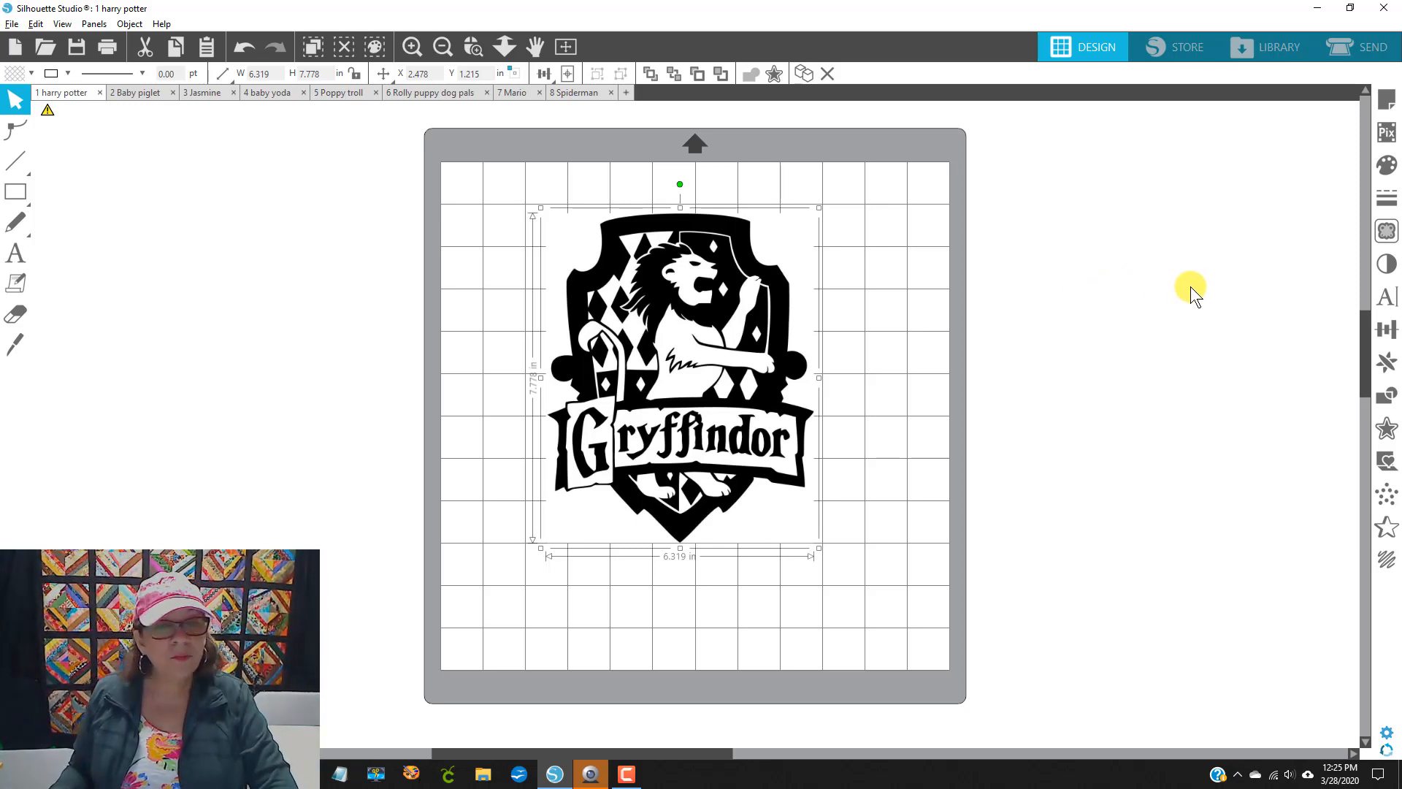
pyautogui.click(1283, 260)
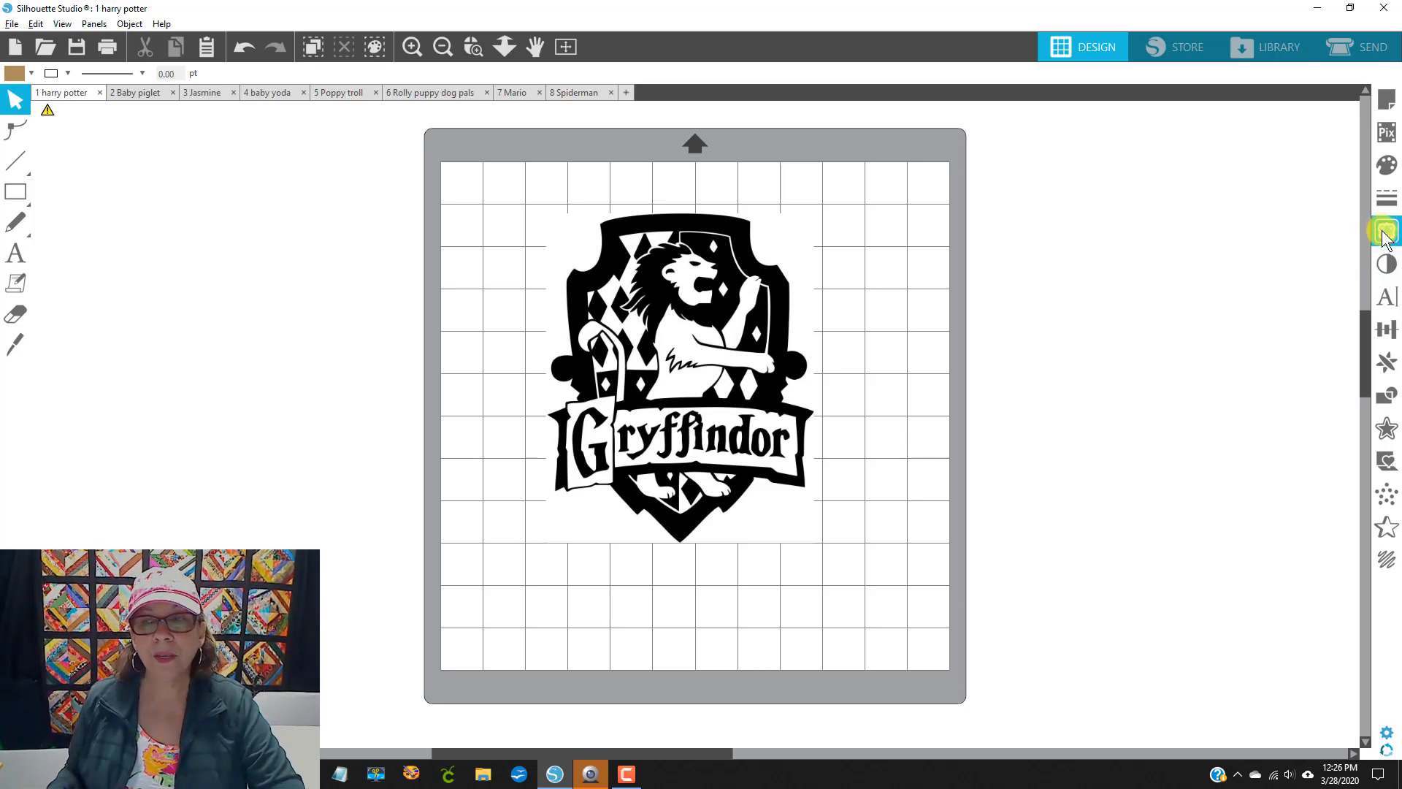
# Trace the entire Gryffindor crest with the standard Trace style and move the original picture off the cutting mat.
pyautogui.click(1383, 232)
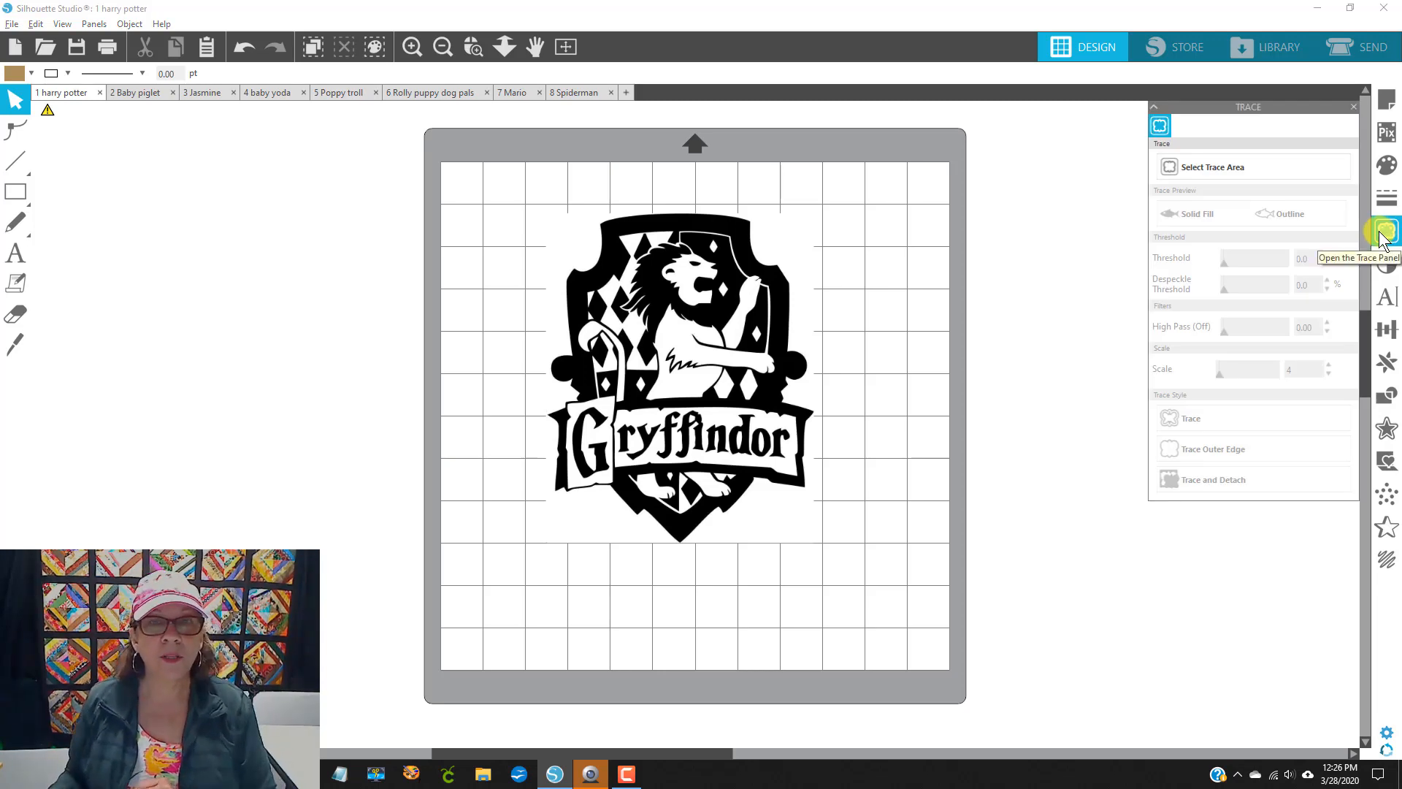
pyautogui.click(1318, 172)
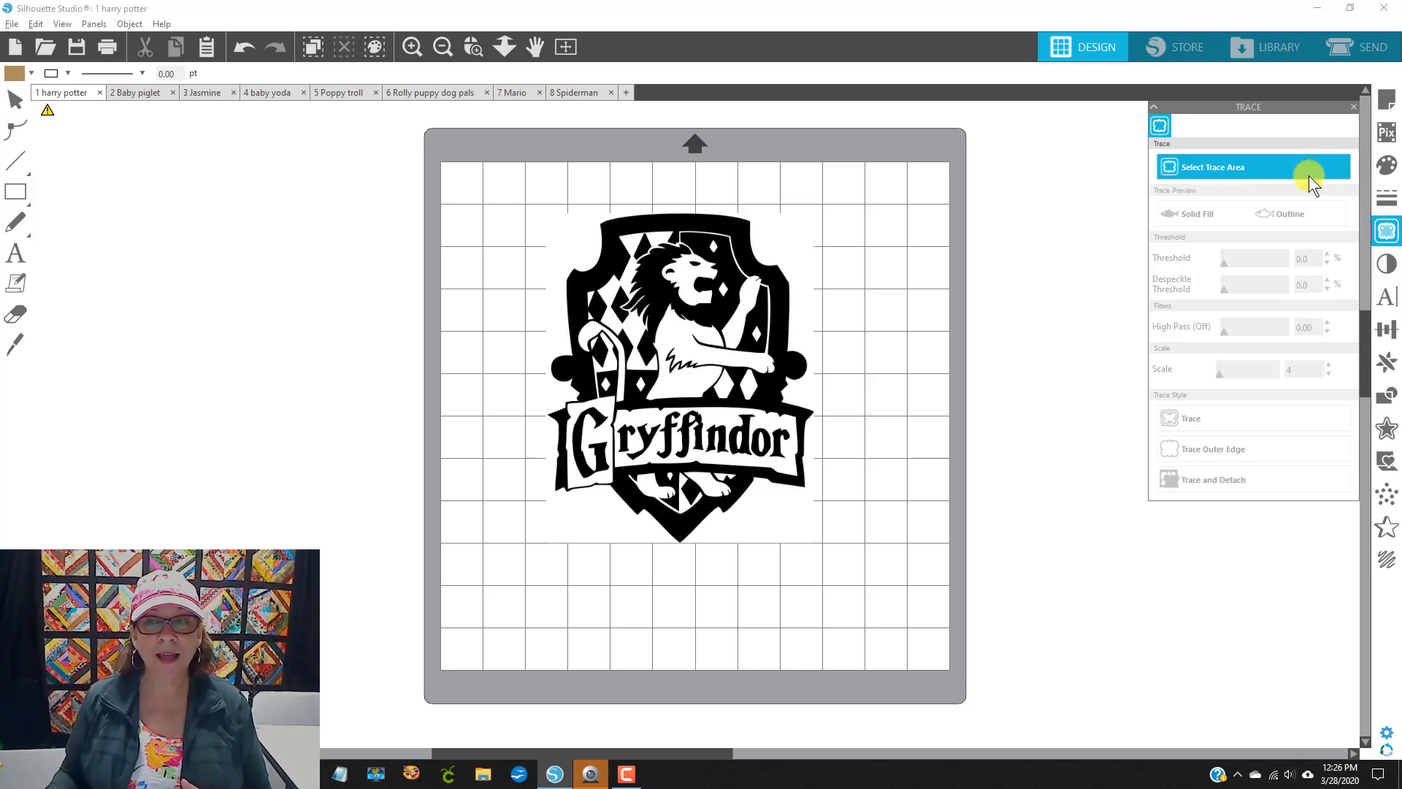
pyautogui.moveTo(520, 187)
pyautogui.mouseDown()
pyautogui.moveTo(557, 196)
pyautogui.moveTo(799, 365)
pyautogui.moveTo(840, 563)
pyautogui.mouseUp()
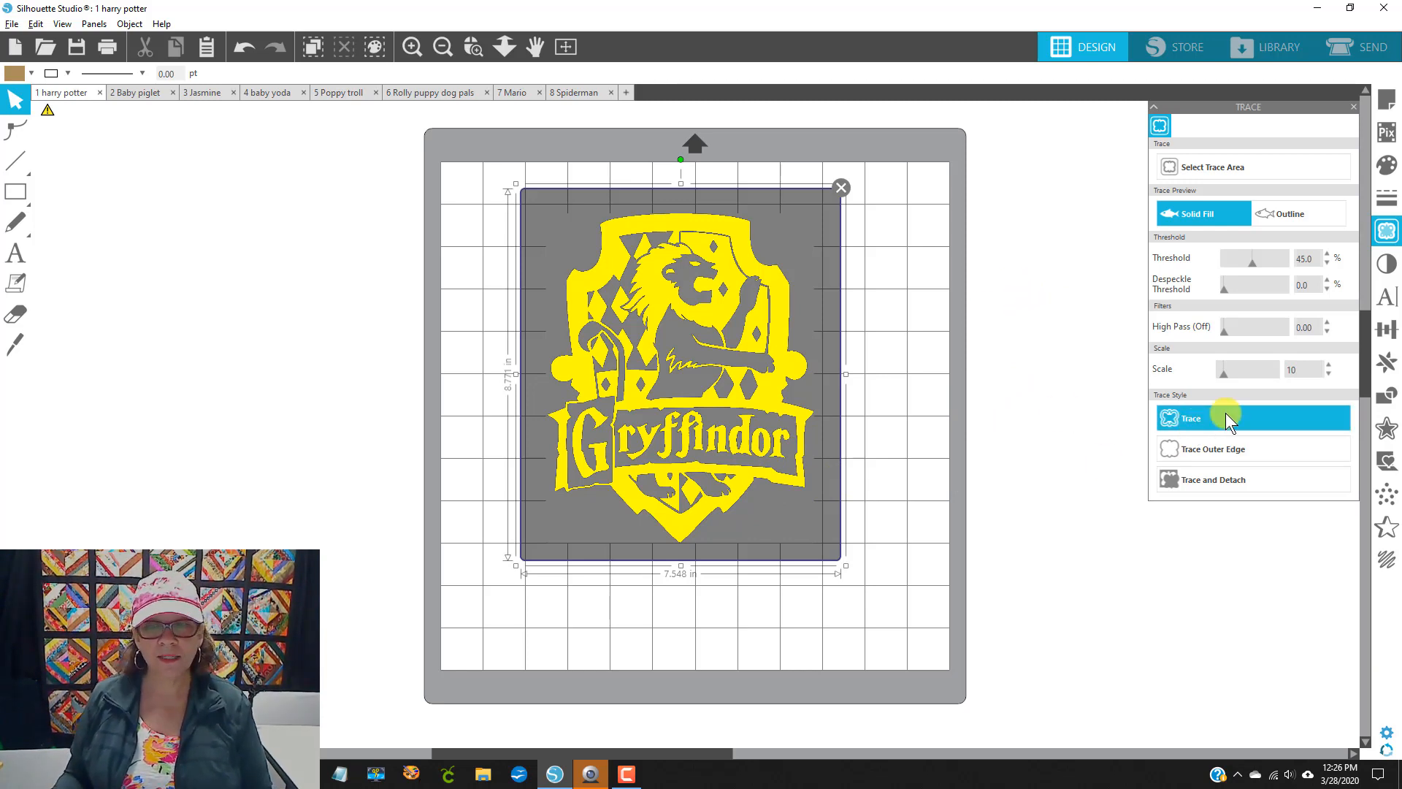
pyautogui.click(1337, 418)
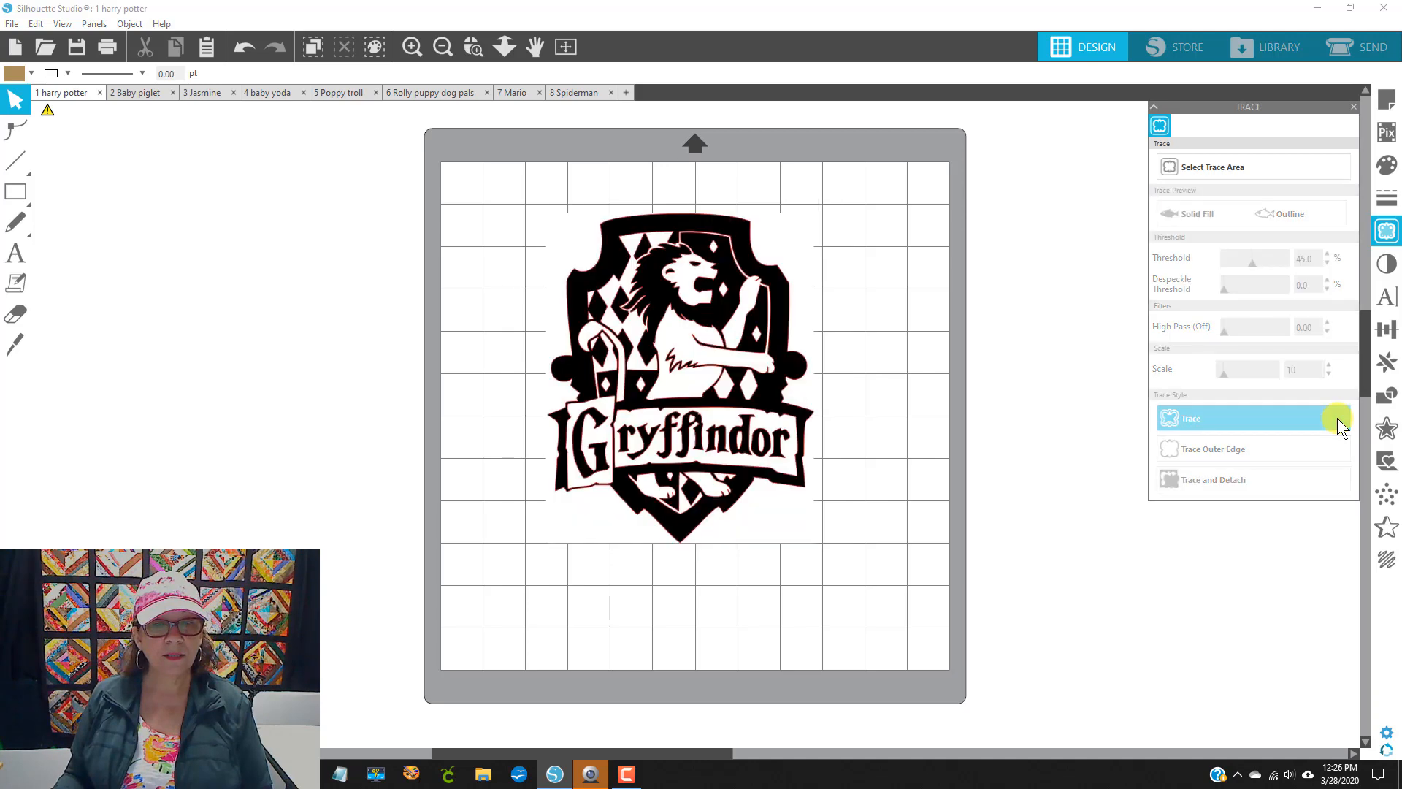
pyautogui.moveTo(782, 235)
pyautogui.mouseDown()
pyautogui.moveTo(605, 240)
pyautogui.moveTo(643, 162)
pyautogui.moveTo(707, 159)
pyautogui.moveTo(743, 174)
pyautogui.moveTo(470, 181)
pyautogui.moveTo(332, 206)
pyautogui.mouseUp()
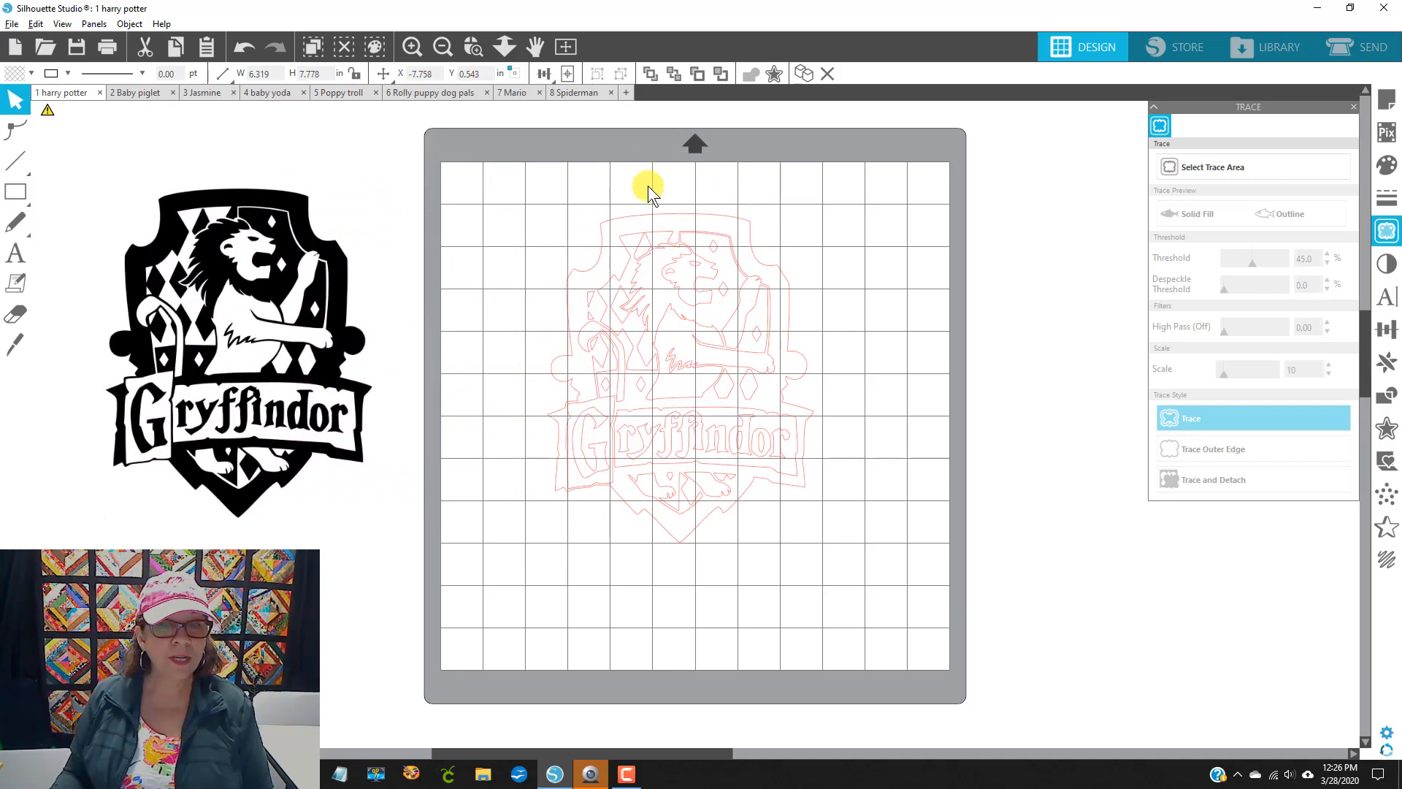
pyautogui.click(667, 450)
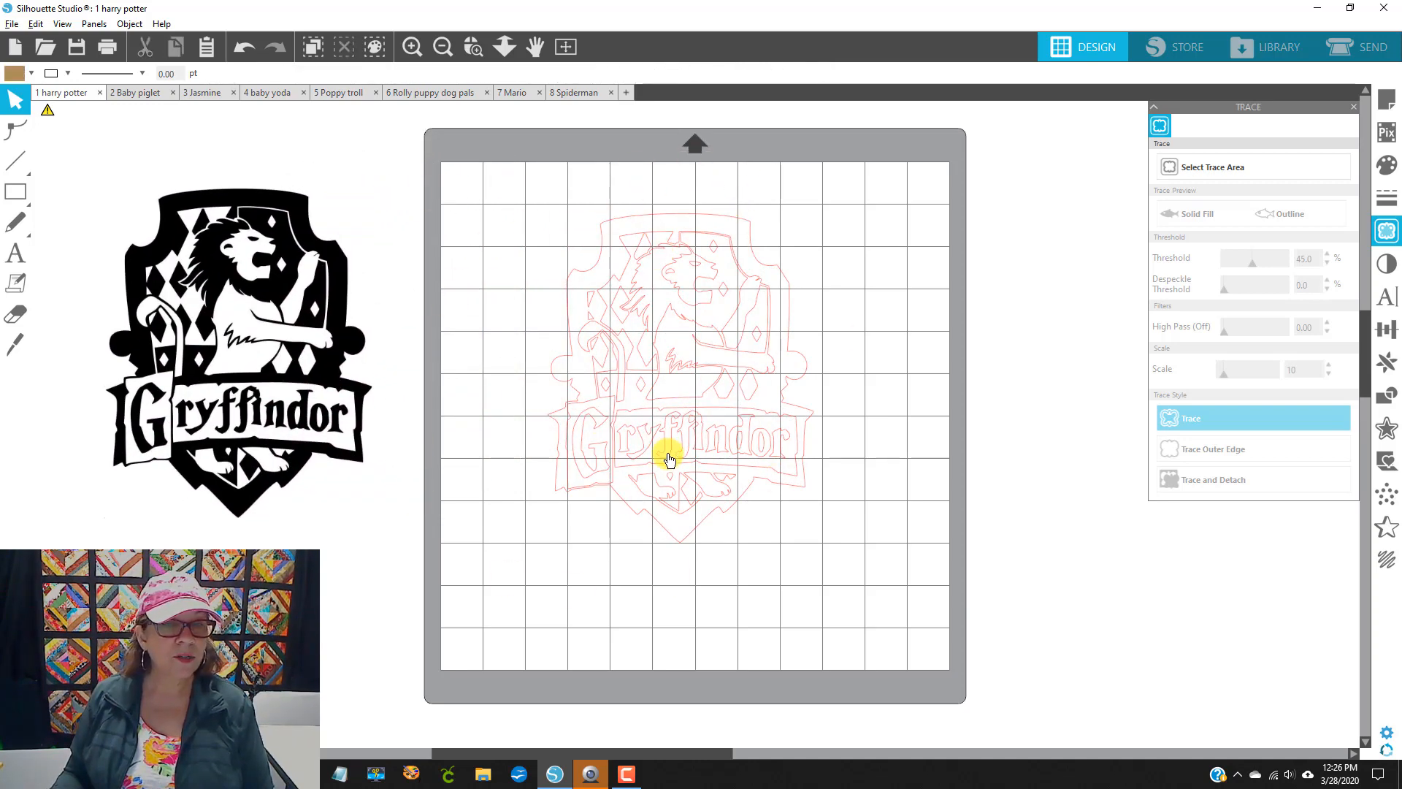
# Fill the traced crest outlines on the mat with solid black.
pyautogui.click(648, 217)
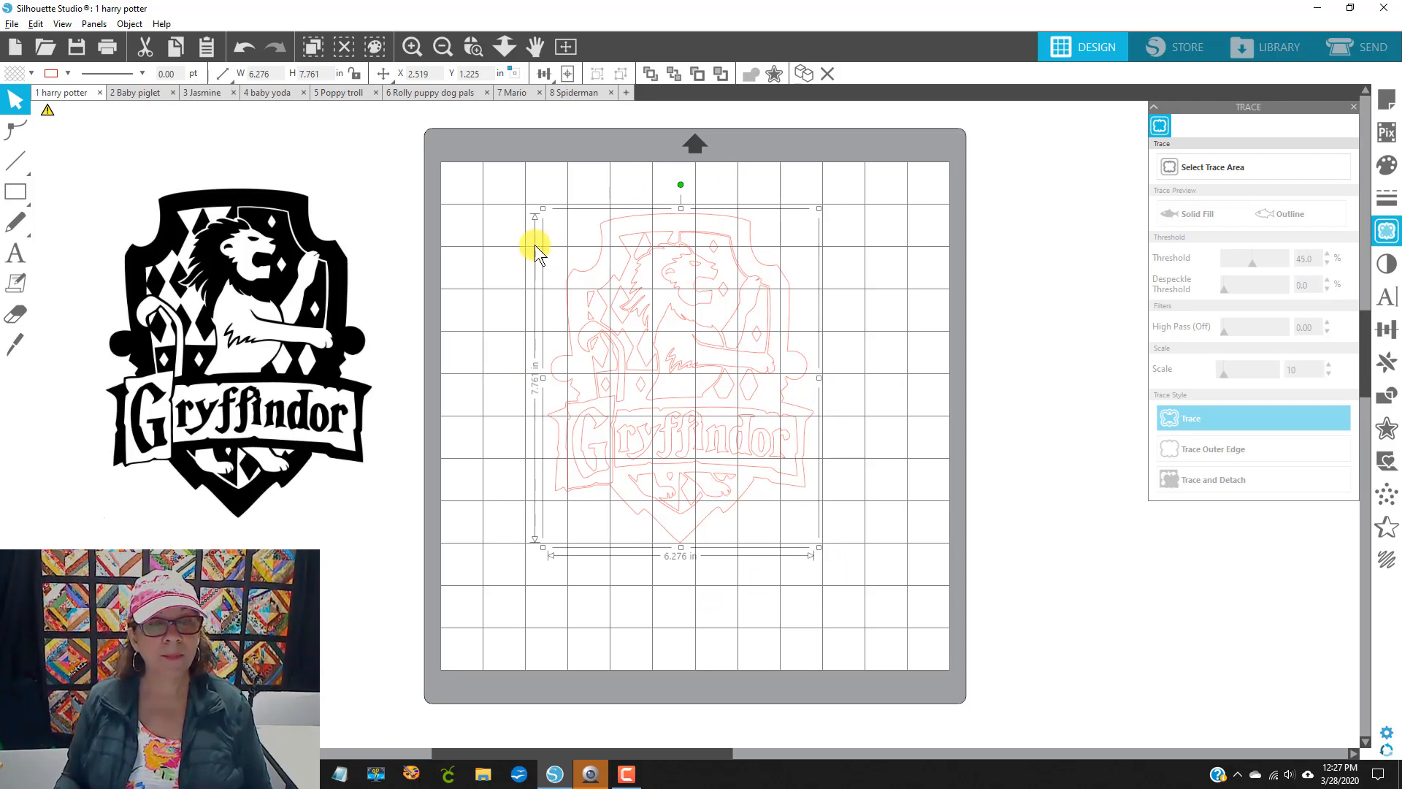
pyautogui.click(20, 77)
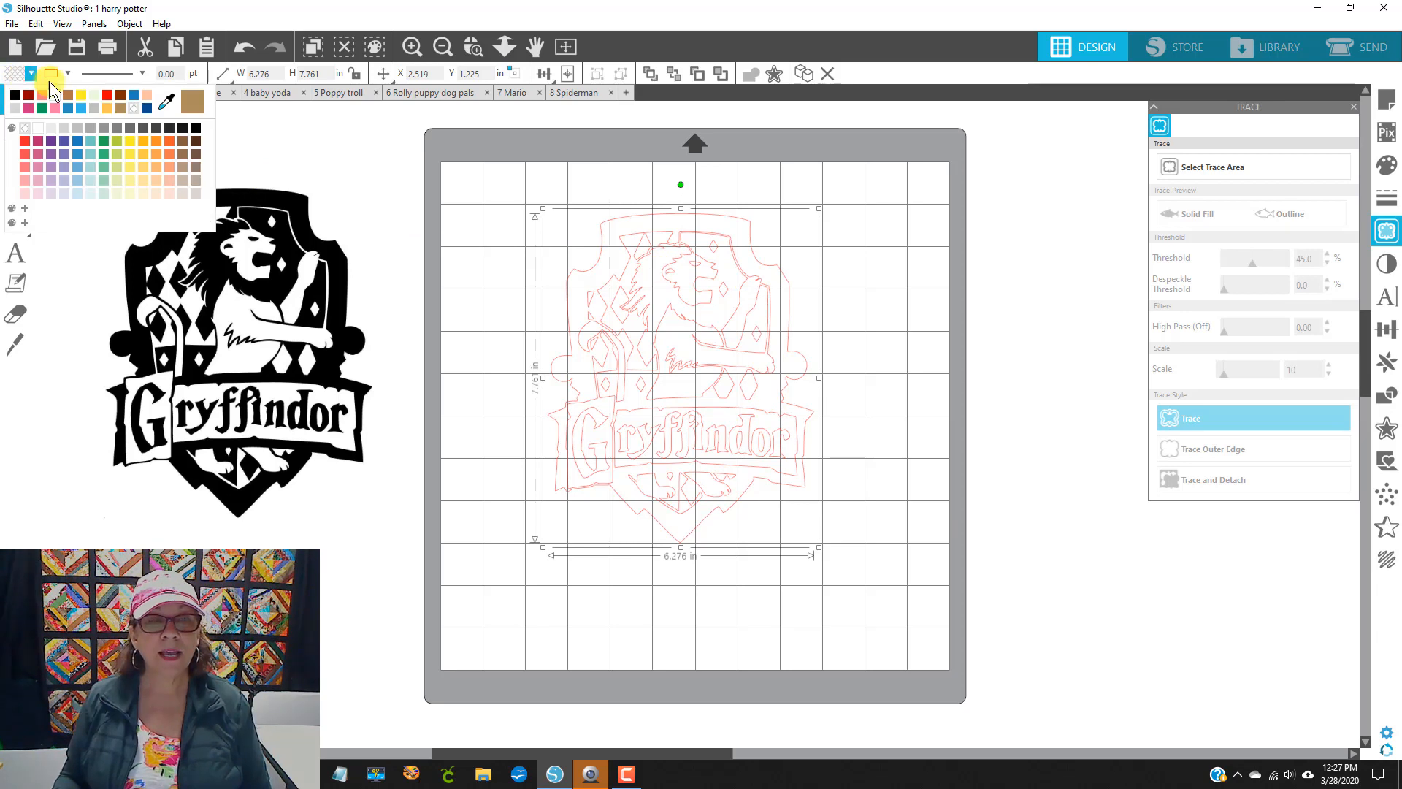
pyautogui.click(196, 125)
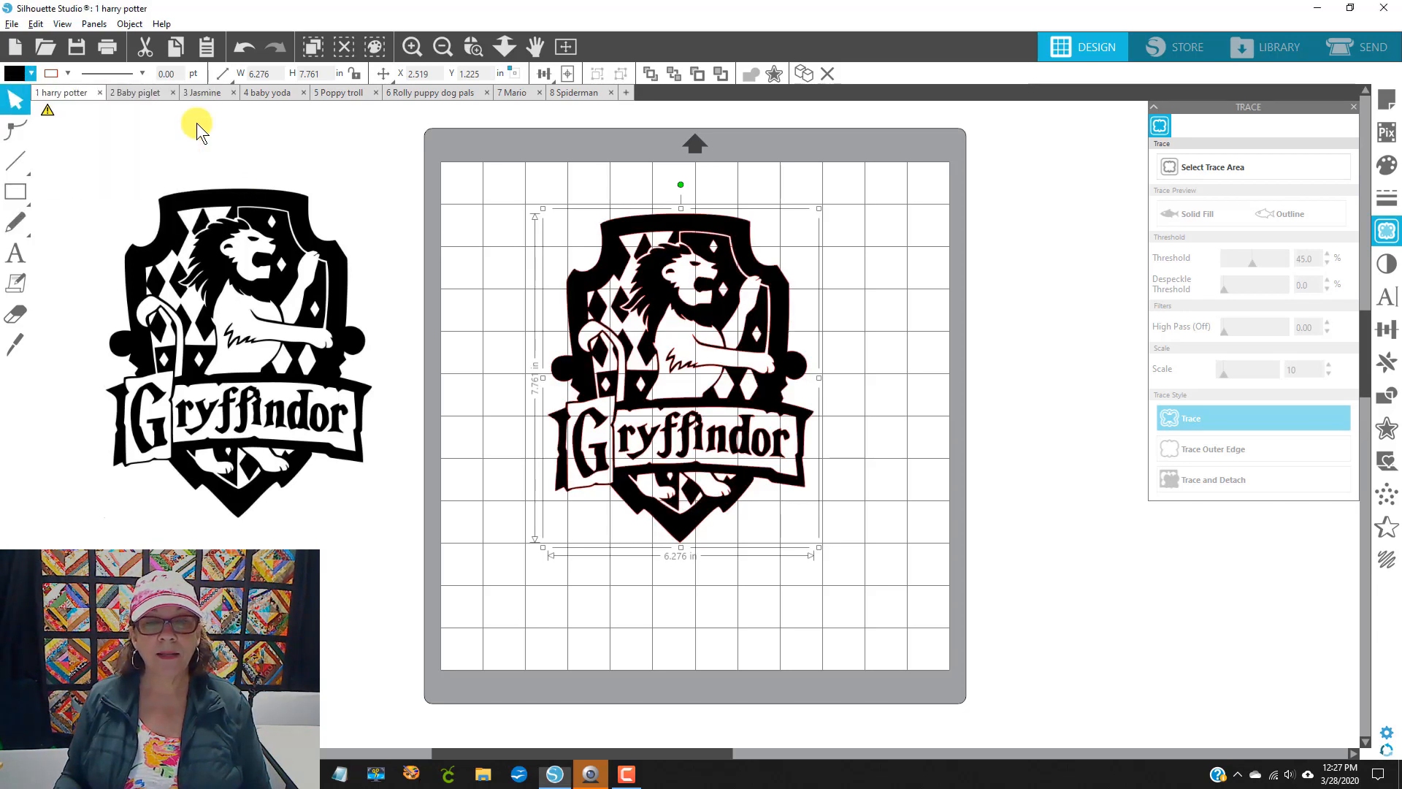
pyautogui.click(942, 398)
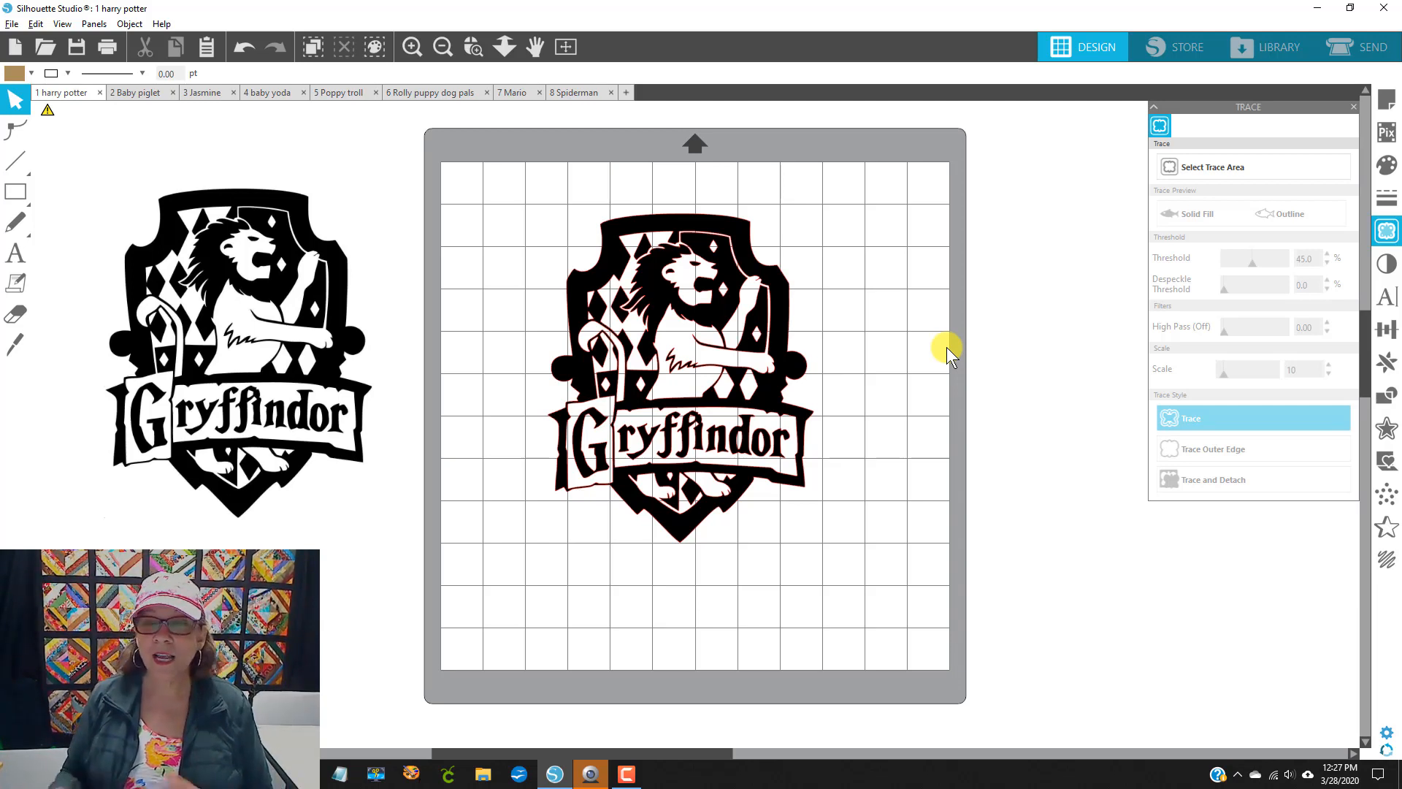
# Review the cut preview and the available cutting materials for the traced crest, leaving the material unchanged, and return to the design view.
pyautogui.click(1352, 46)
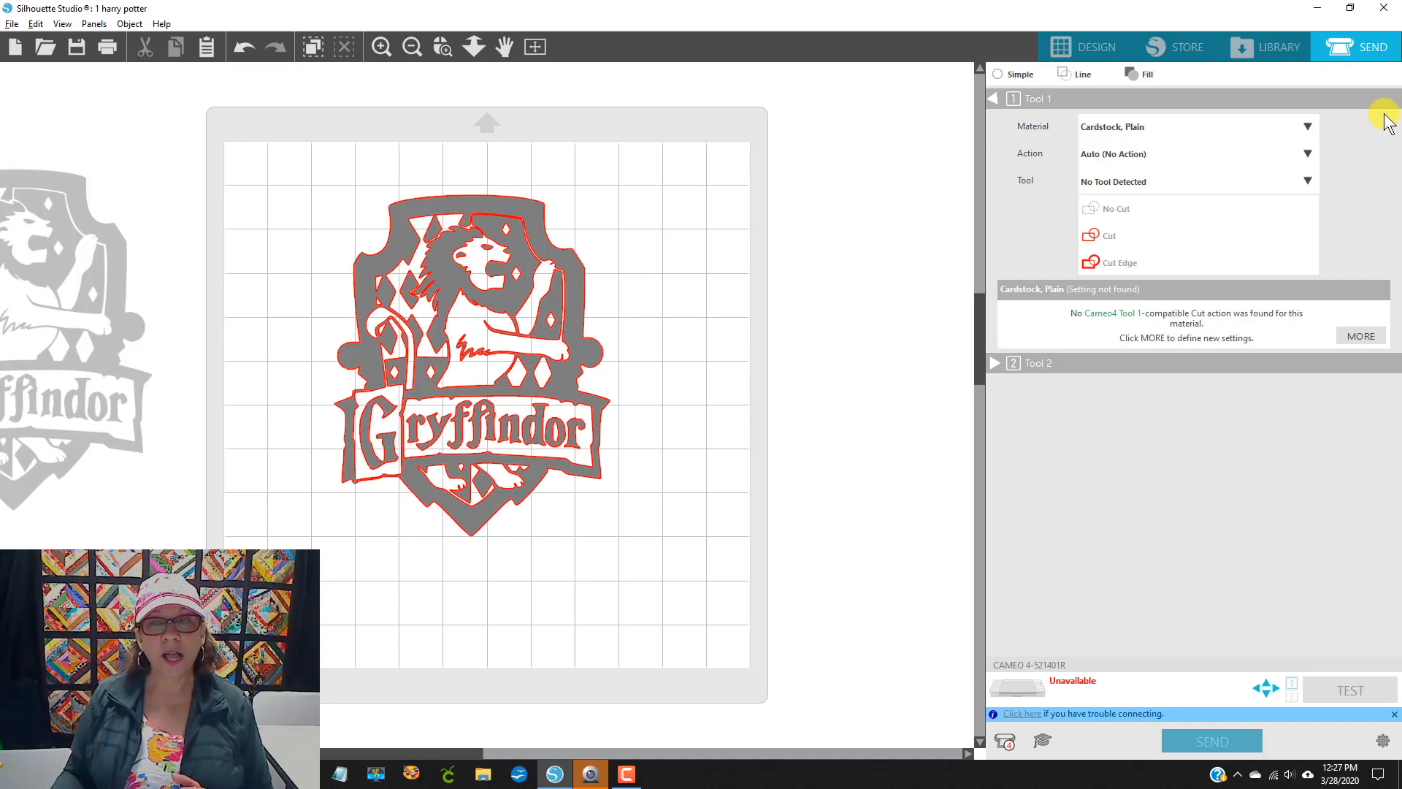
pyautogui.click(1308, 127)
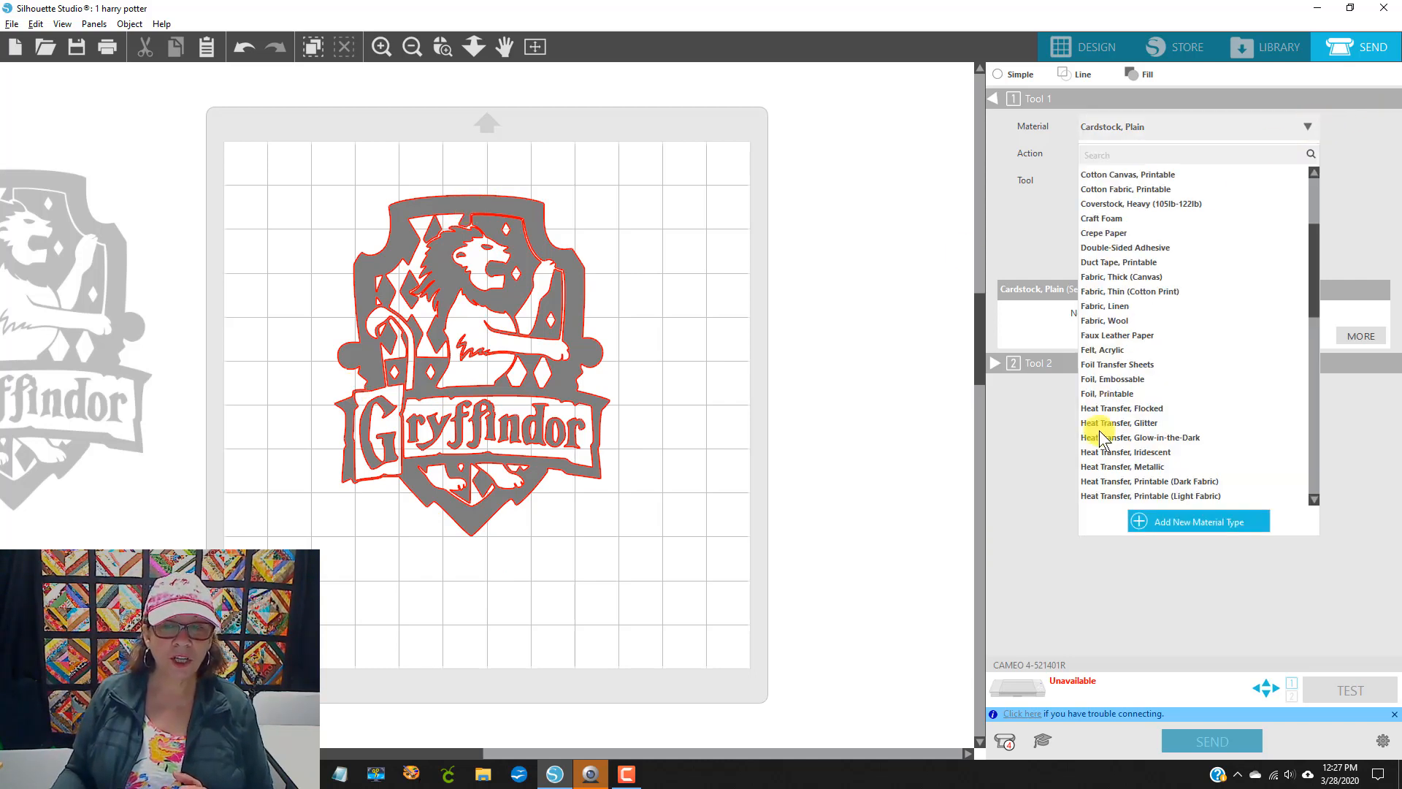
pyautogui.click(1026, 509)
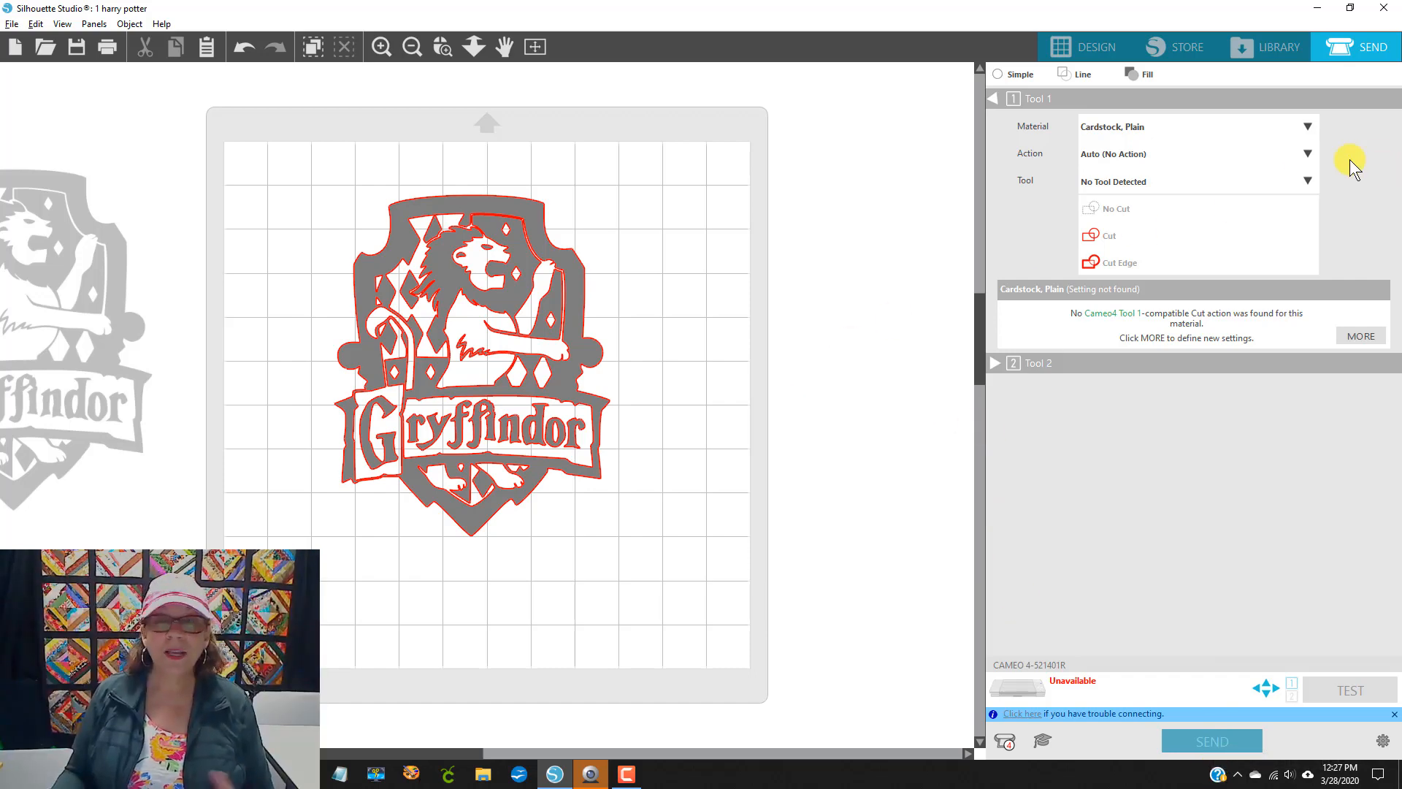
pyautogui.click(1098, 51)
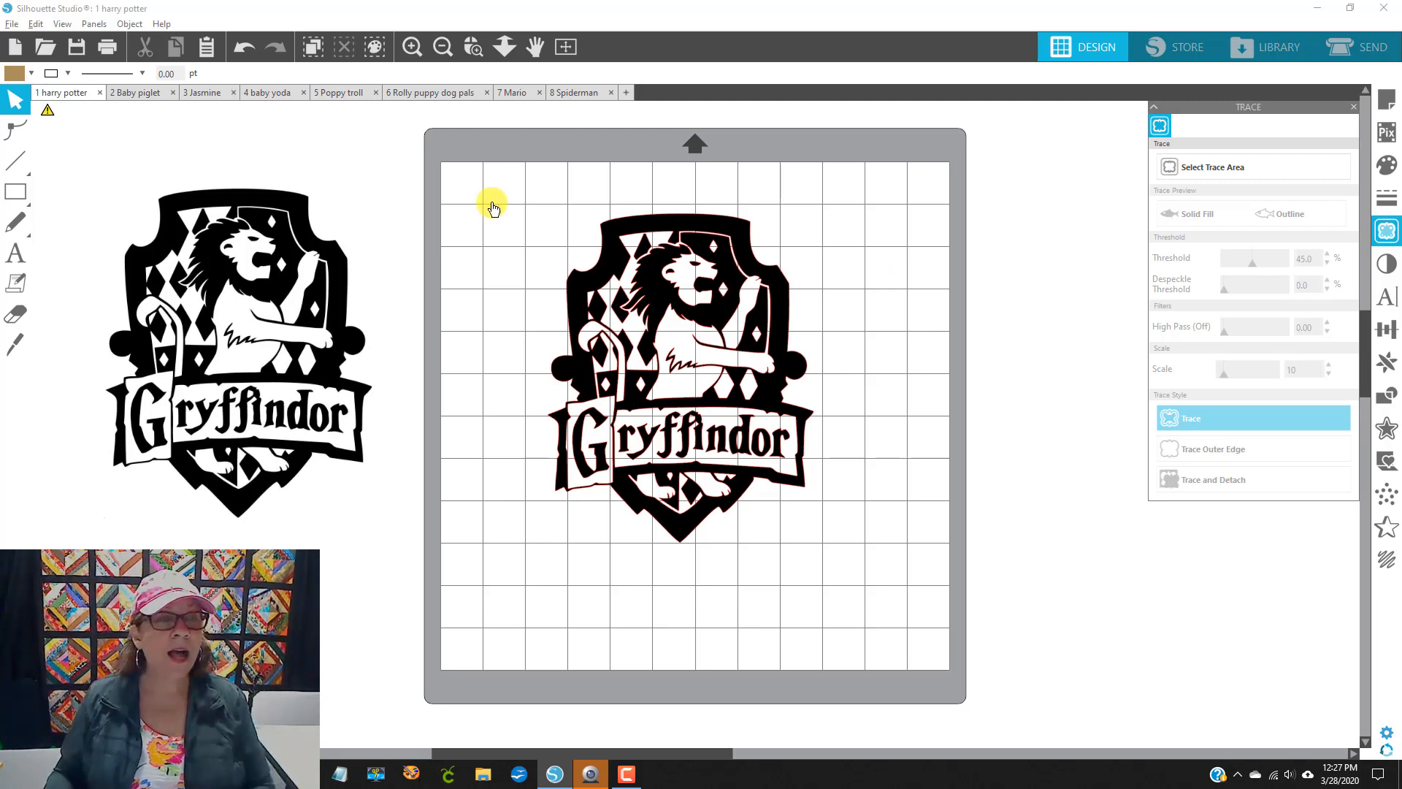
pyautogui.click(11, 24)
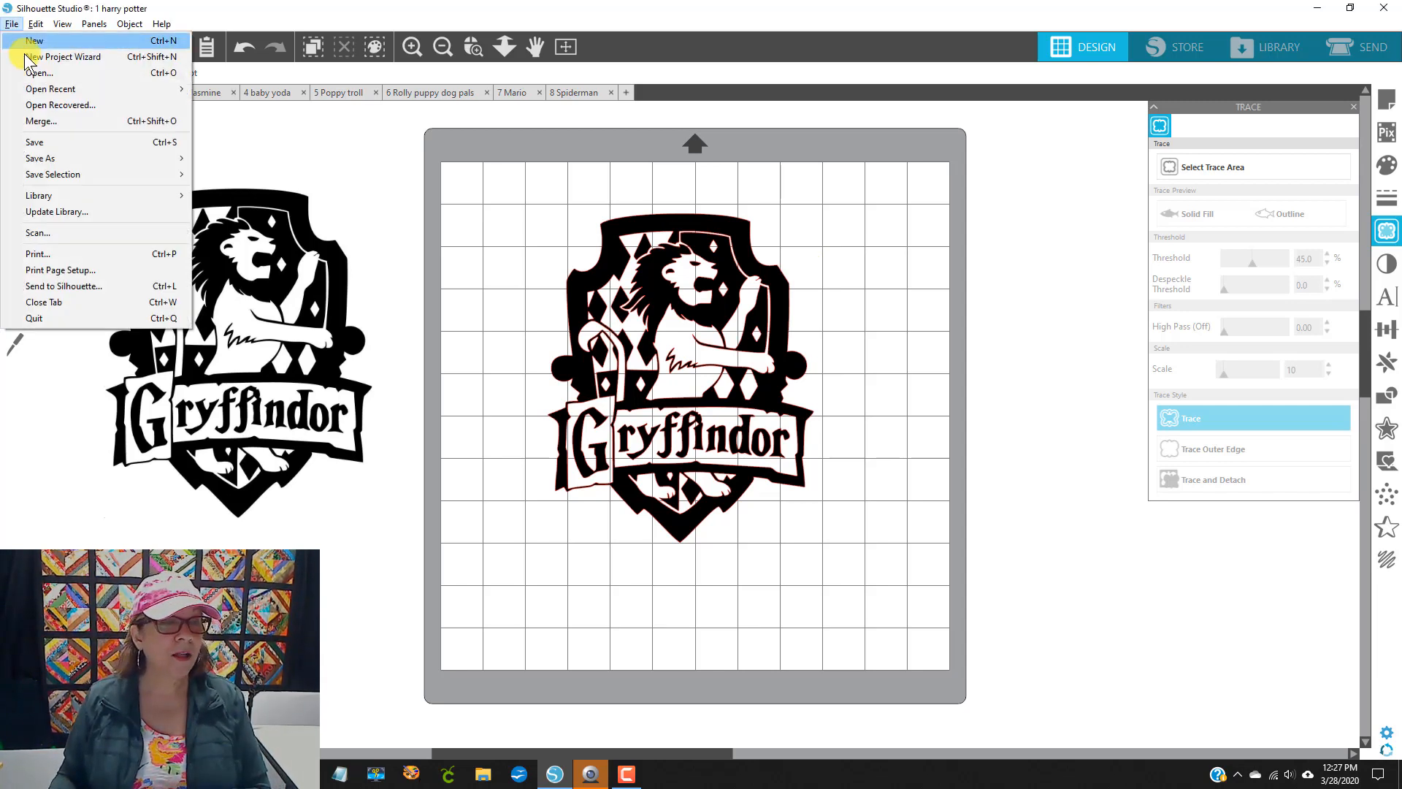
pyautogui.moveTo(71, 155)
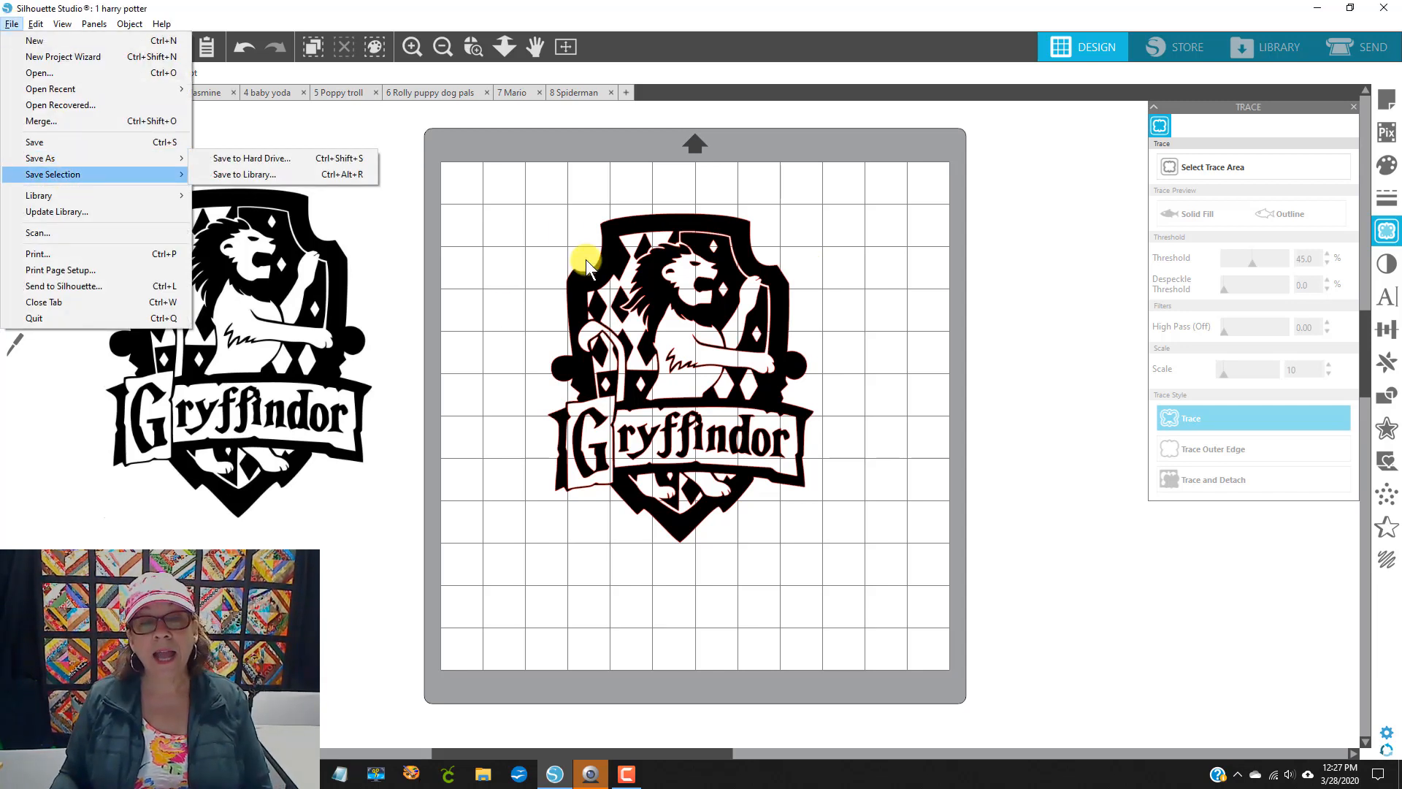
pyautogui.click(501, 172)
pyautogui.moveTo(501, 172); pyautogui.dragTo(800, 585)
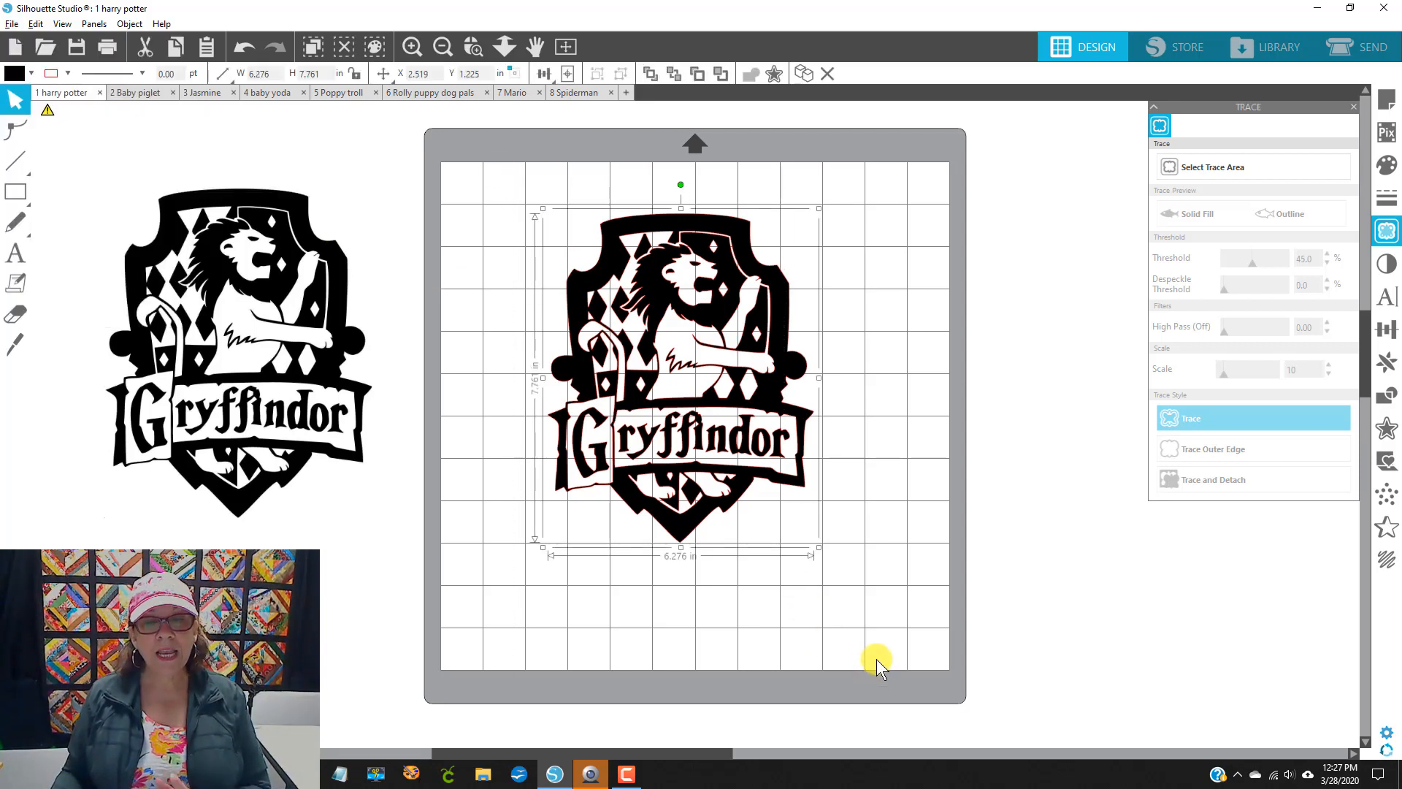
# Delete the original crest picture that sits beside the cutting mat.
pyautogui.click(266, 321)
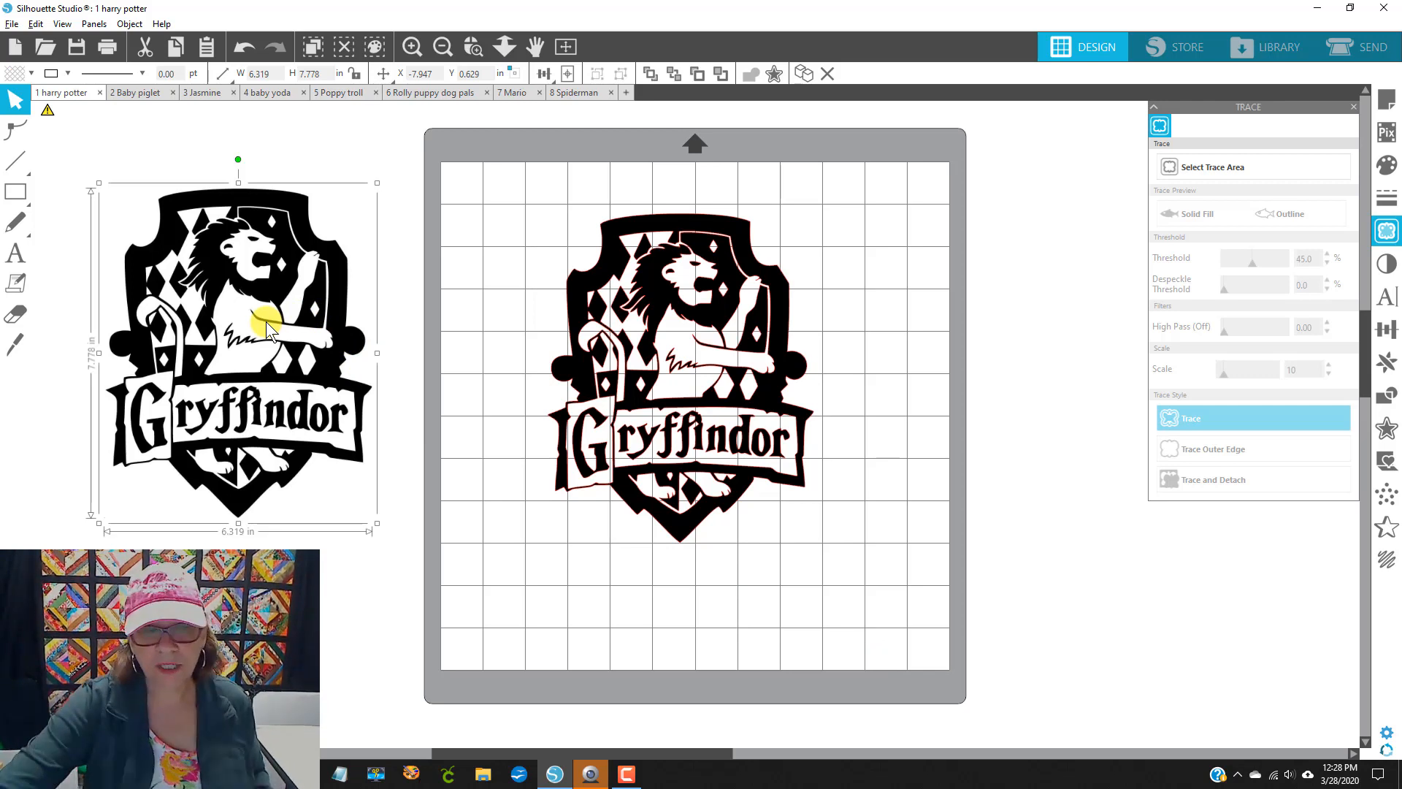
pyautogui.press('Delete')
pyautogui.moveTo(528, 169); pyautogui.dragTo(865, 602)
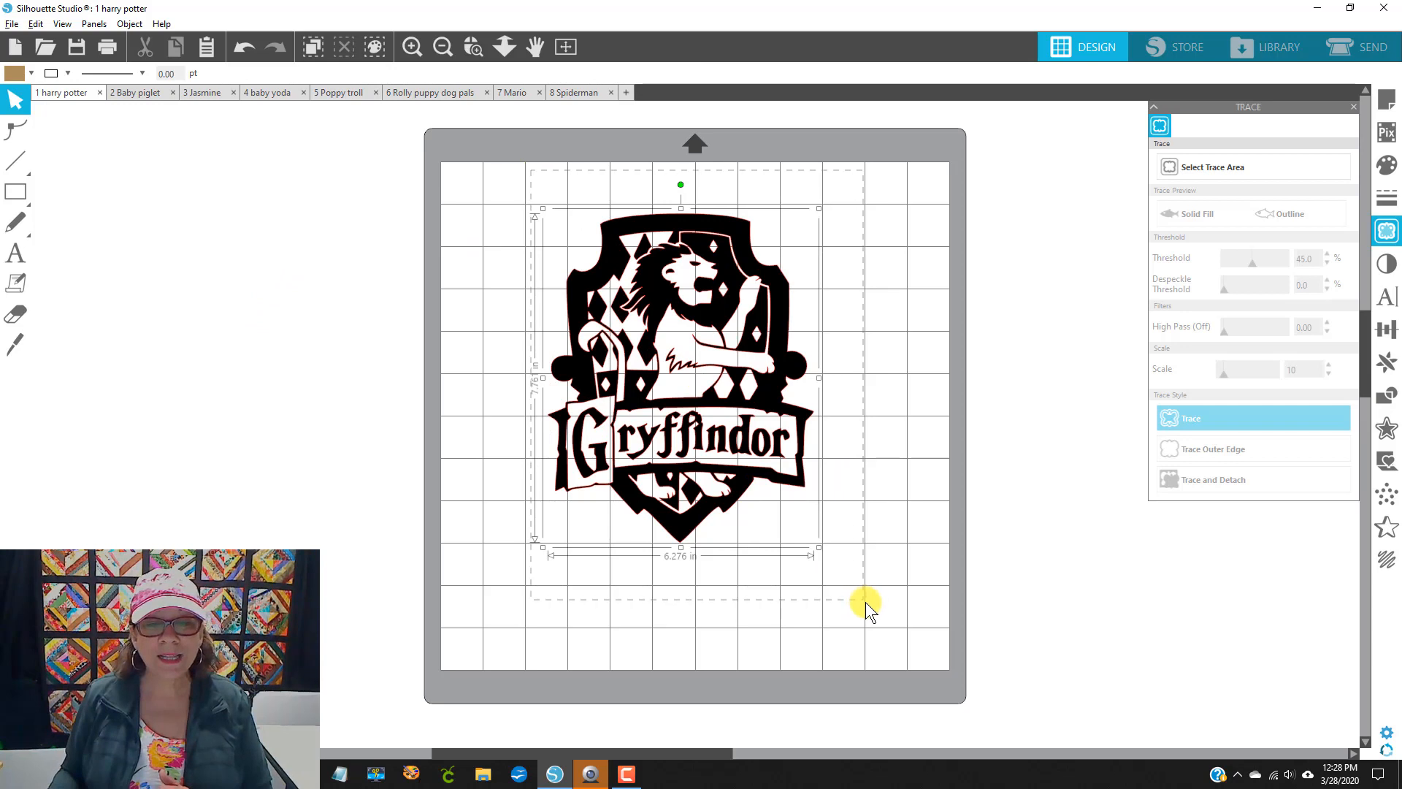
pyautogui.click(10, 25)
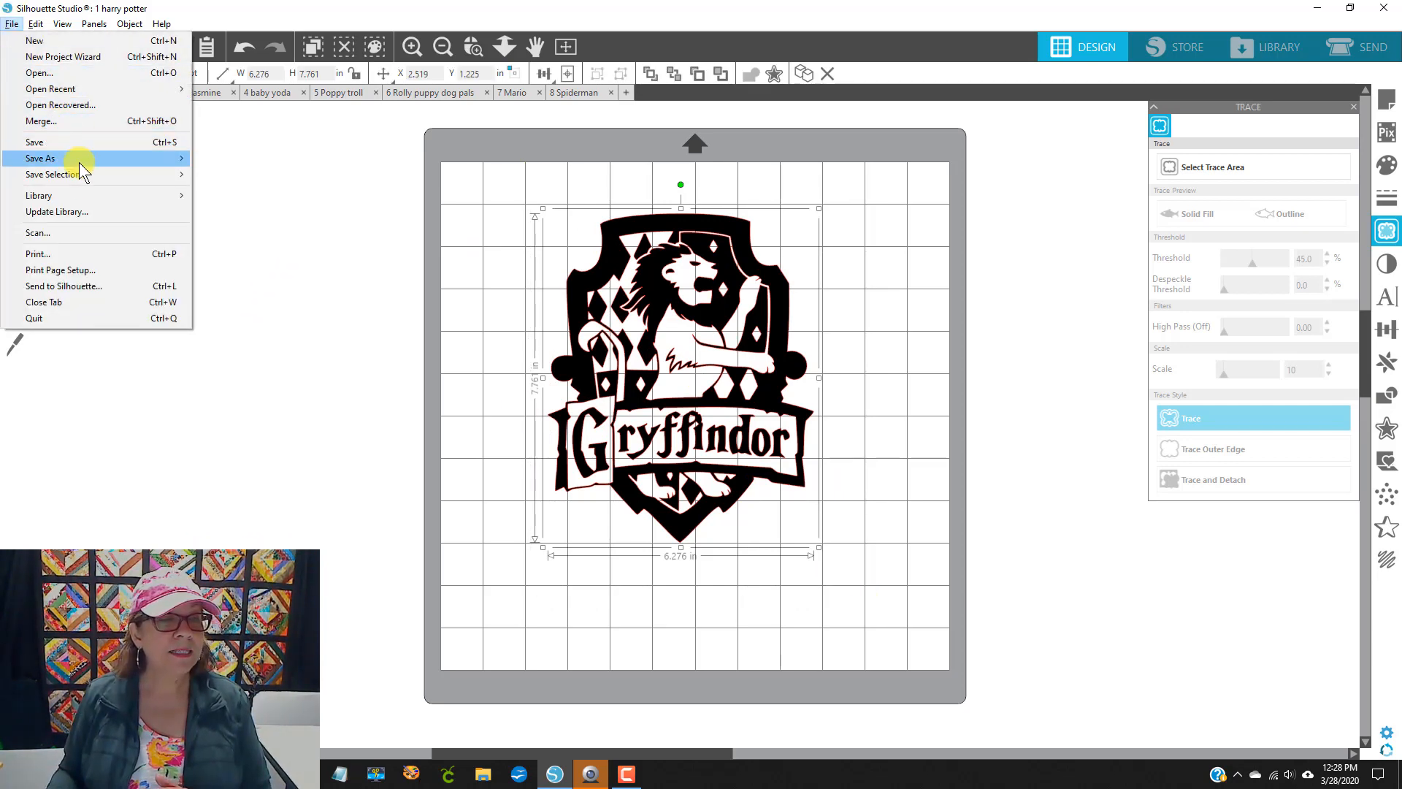
pyautogui.moveTo(85, 177)
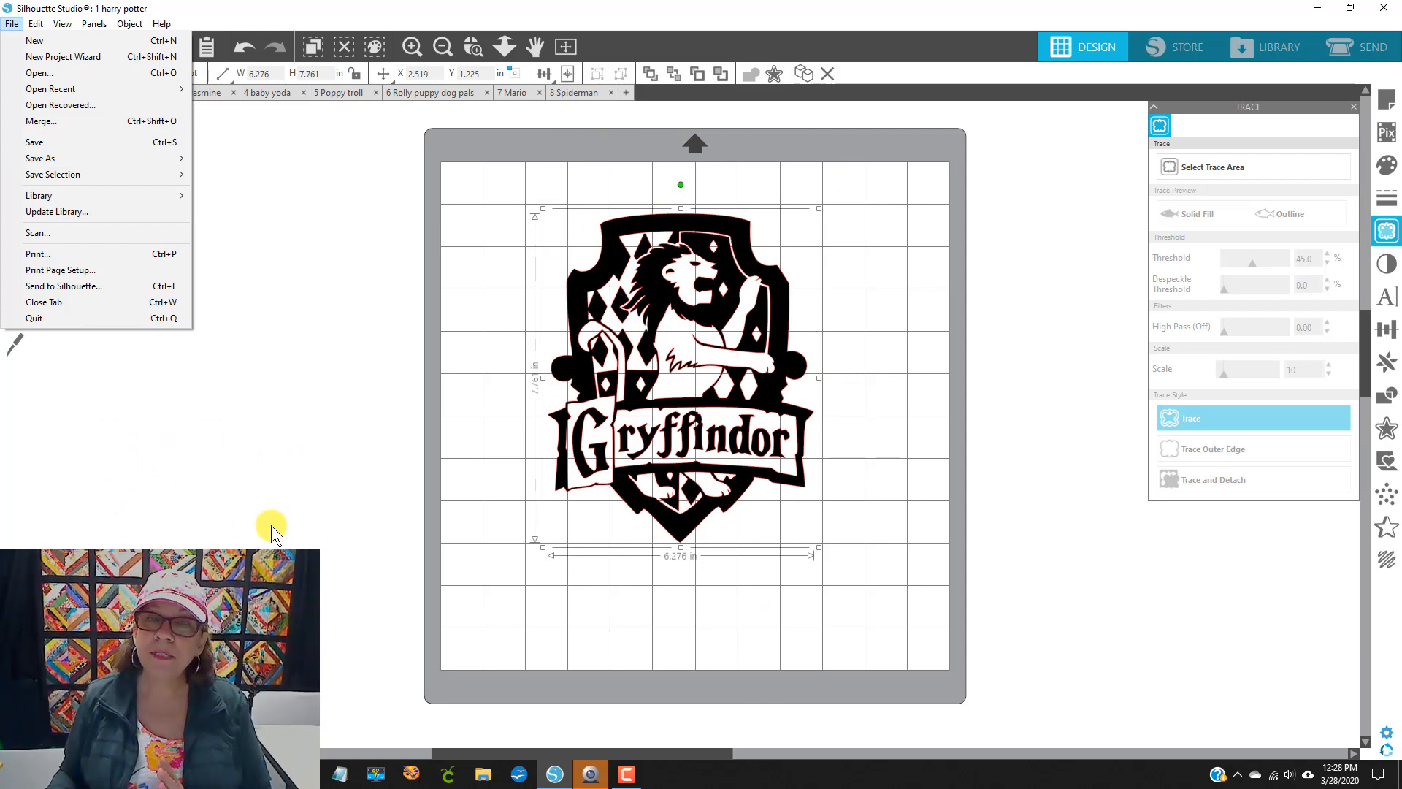
pyautogui.click(580, 622)
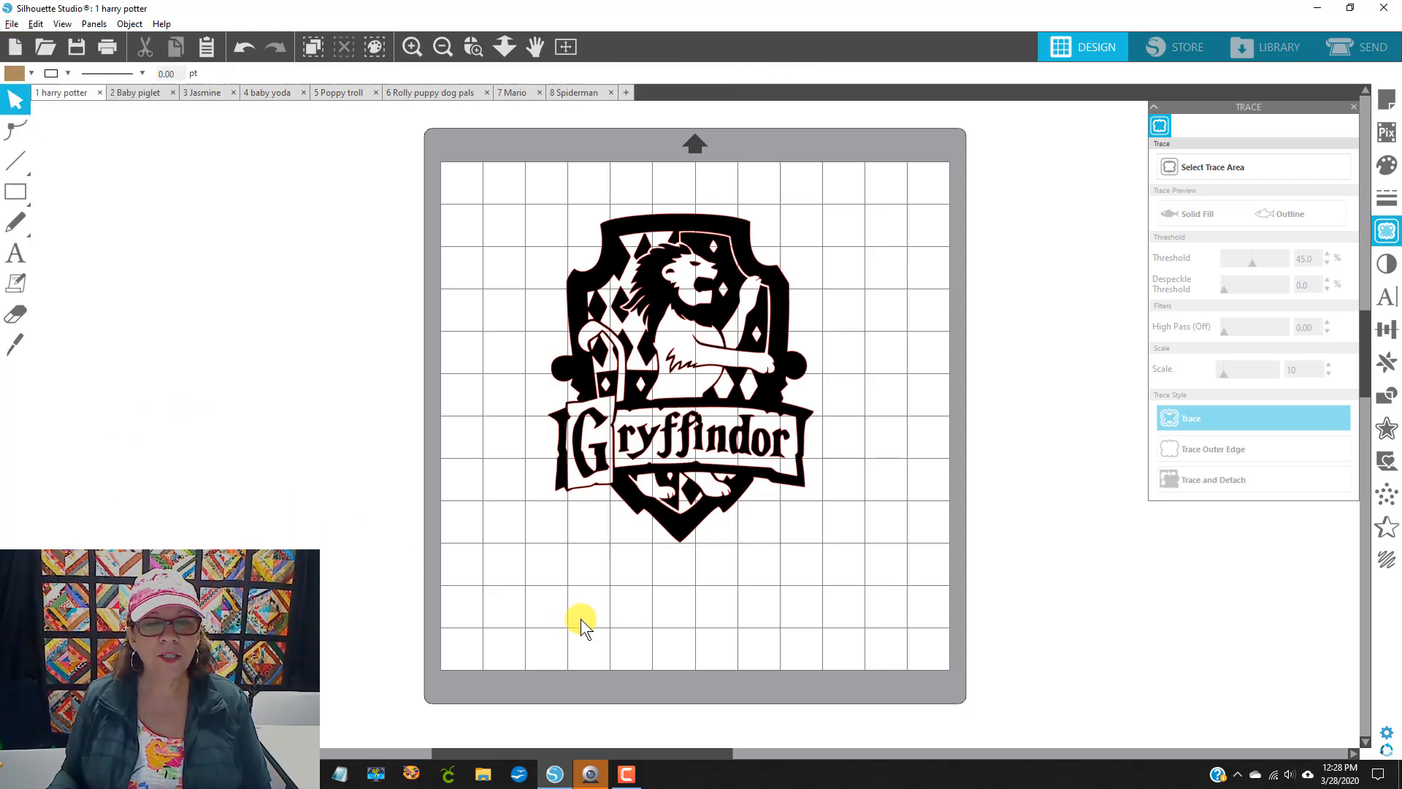
# Save the whole traced crest as a selection to the hard drive as "1 harry potter" in Silhouette Studio V3 format, replacing the existing file.
pyautogui.moveTo(514, 170); pyautogui.dragTo(880, 598)
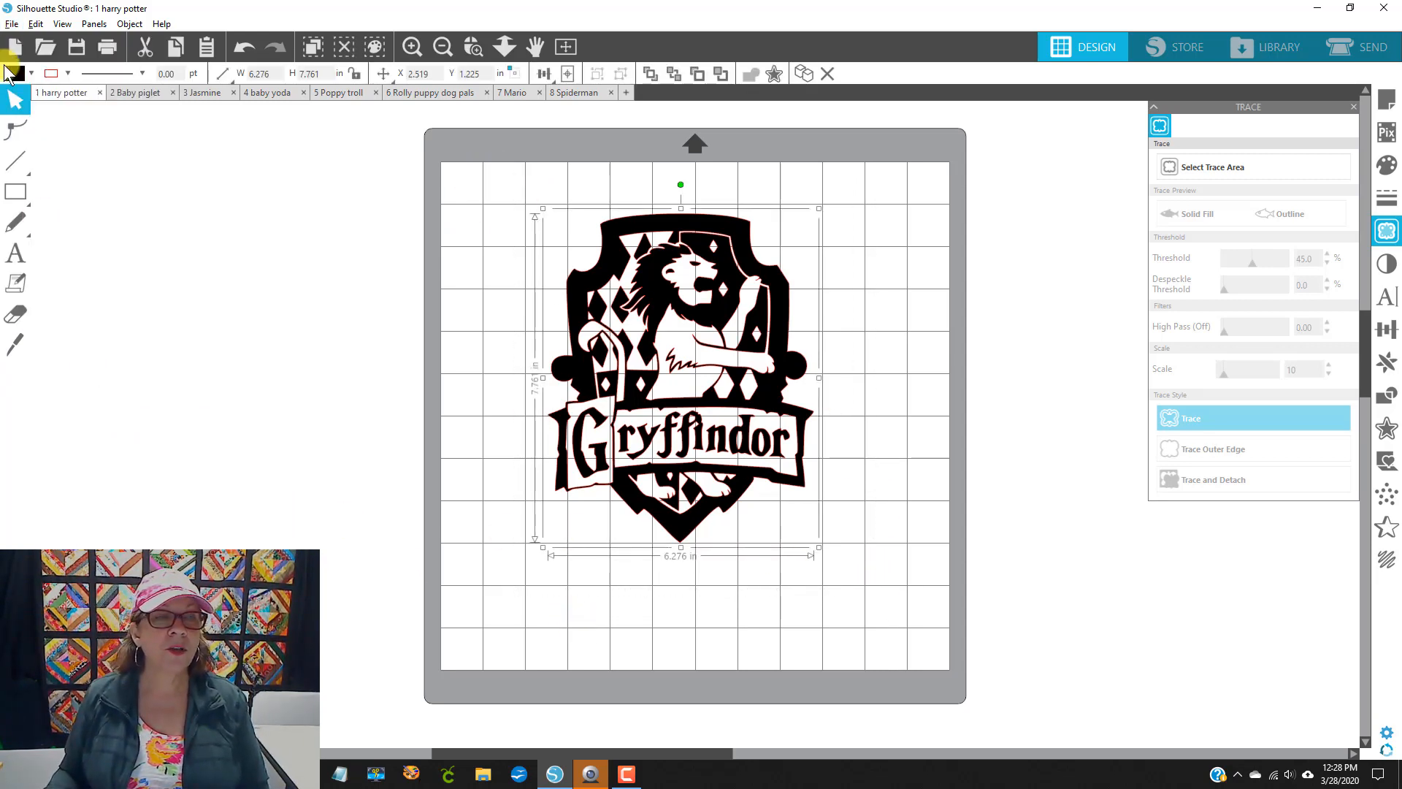
pyautogui.click(12, 24)
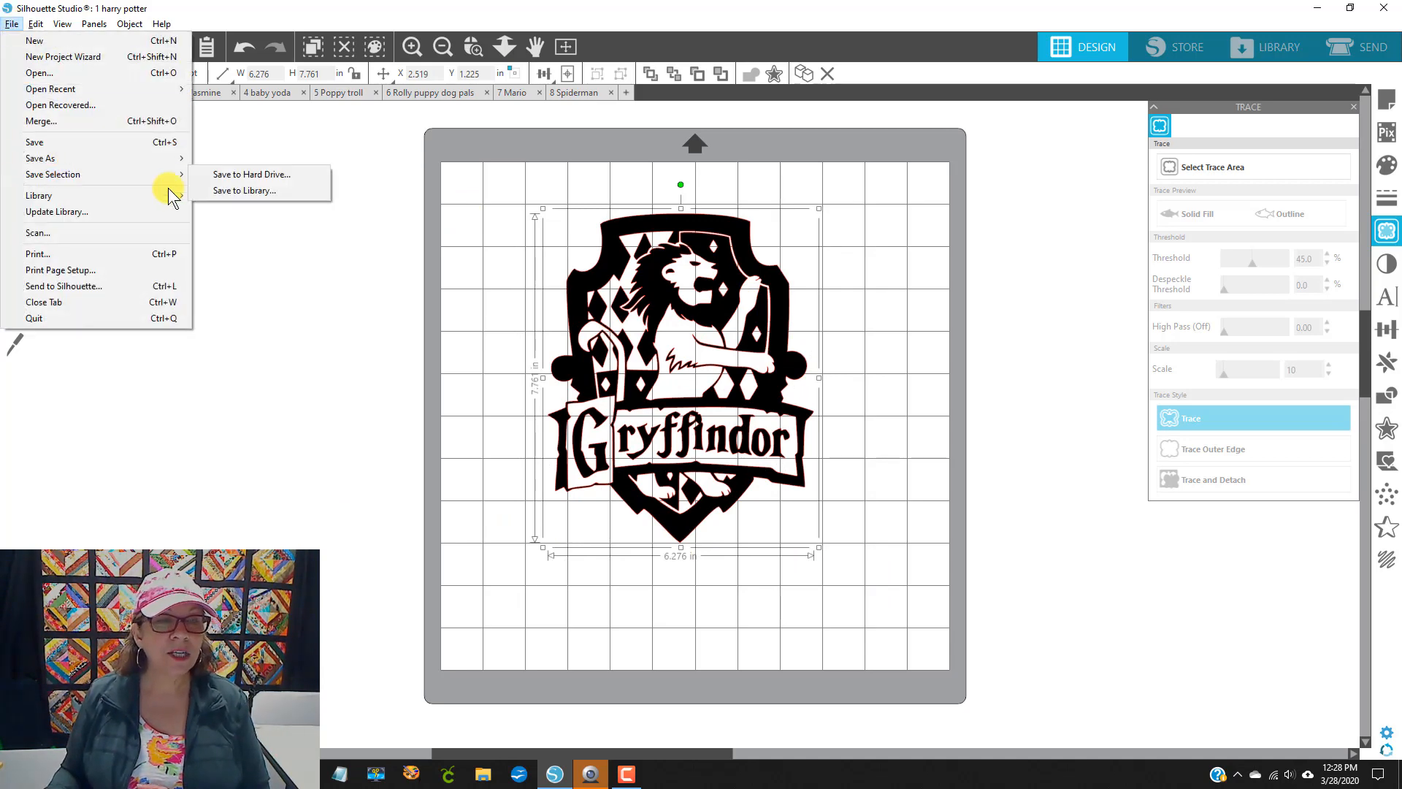
pyautogui.click(260, 176)
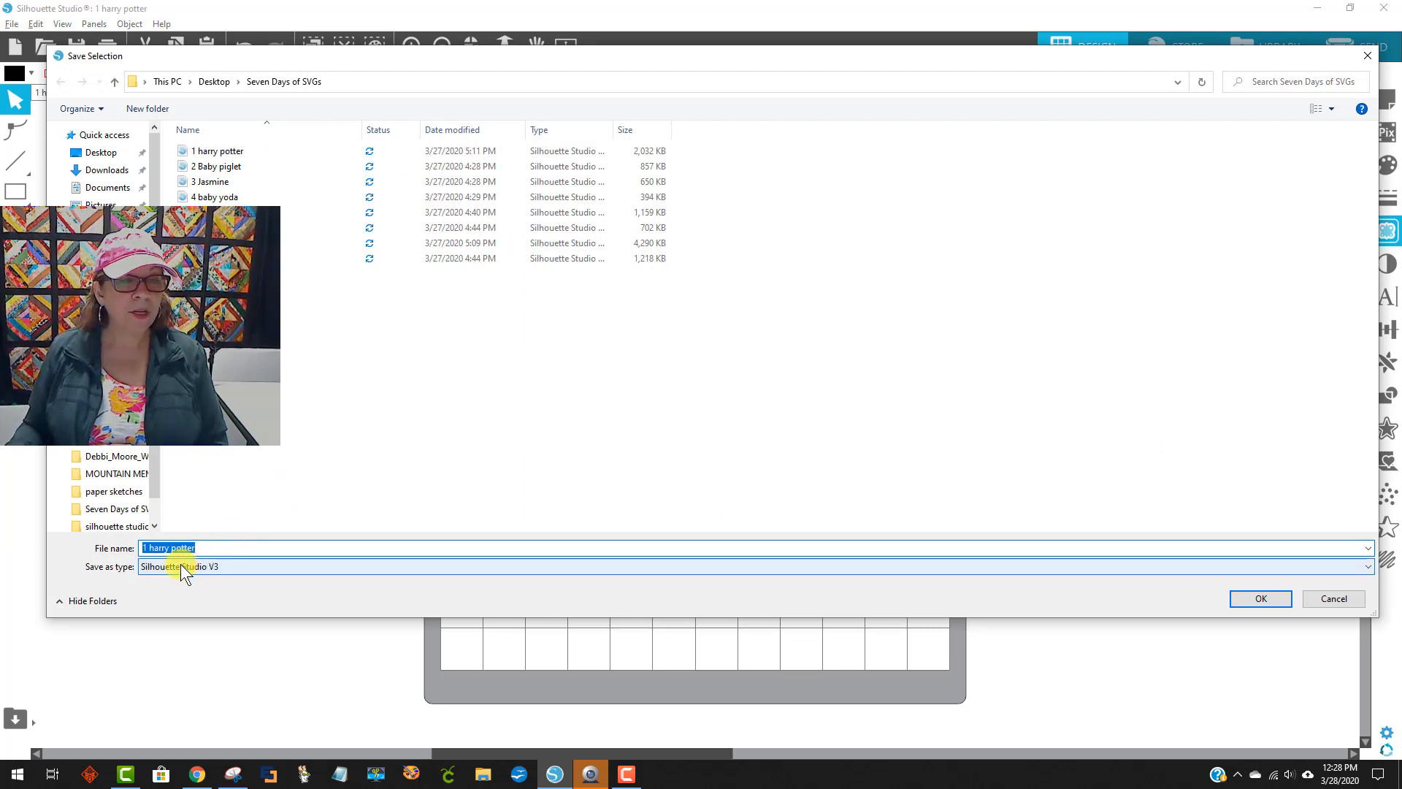
pyautogui.click(206, 569)
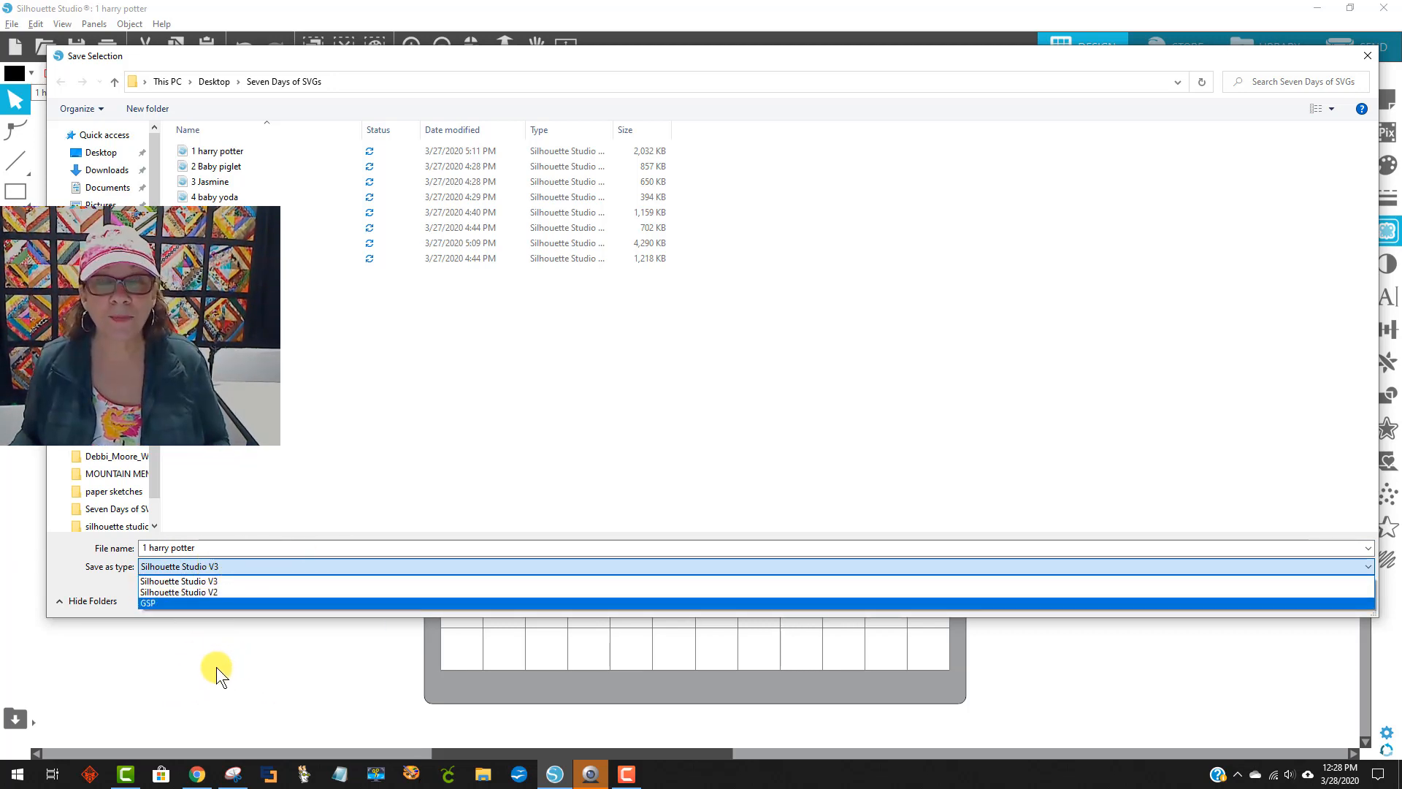
pyautogui.click(196, 582)
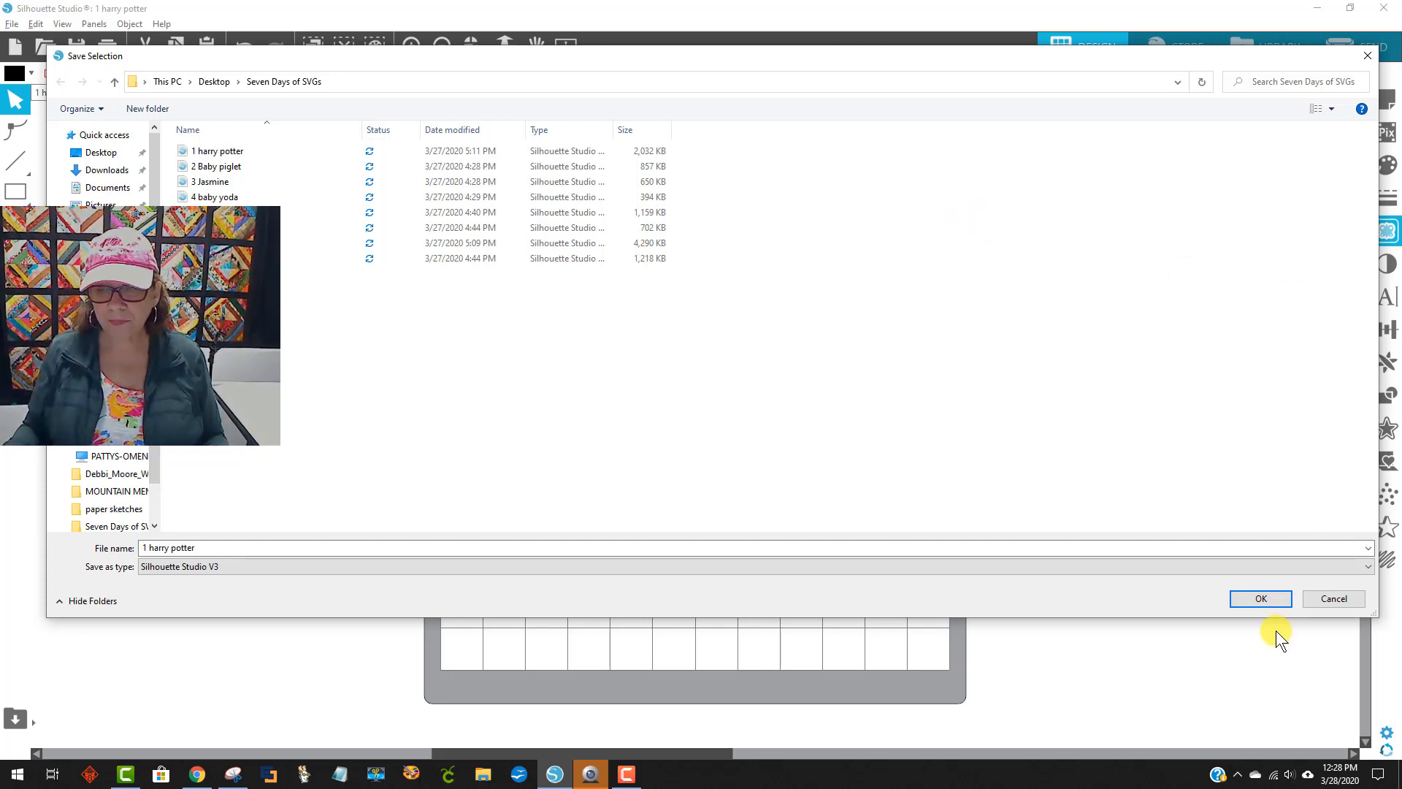
pyautogui.click(1262, 606)
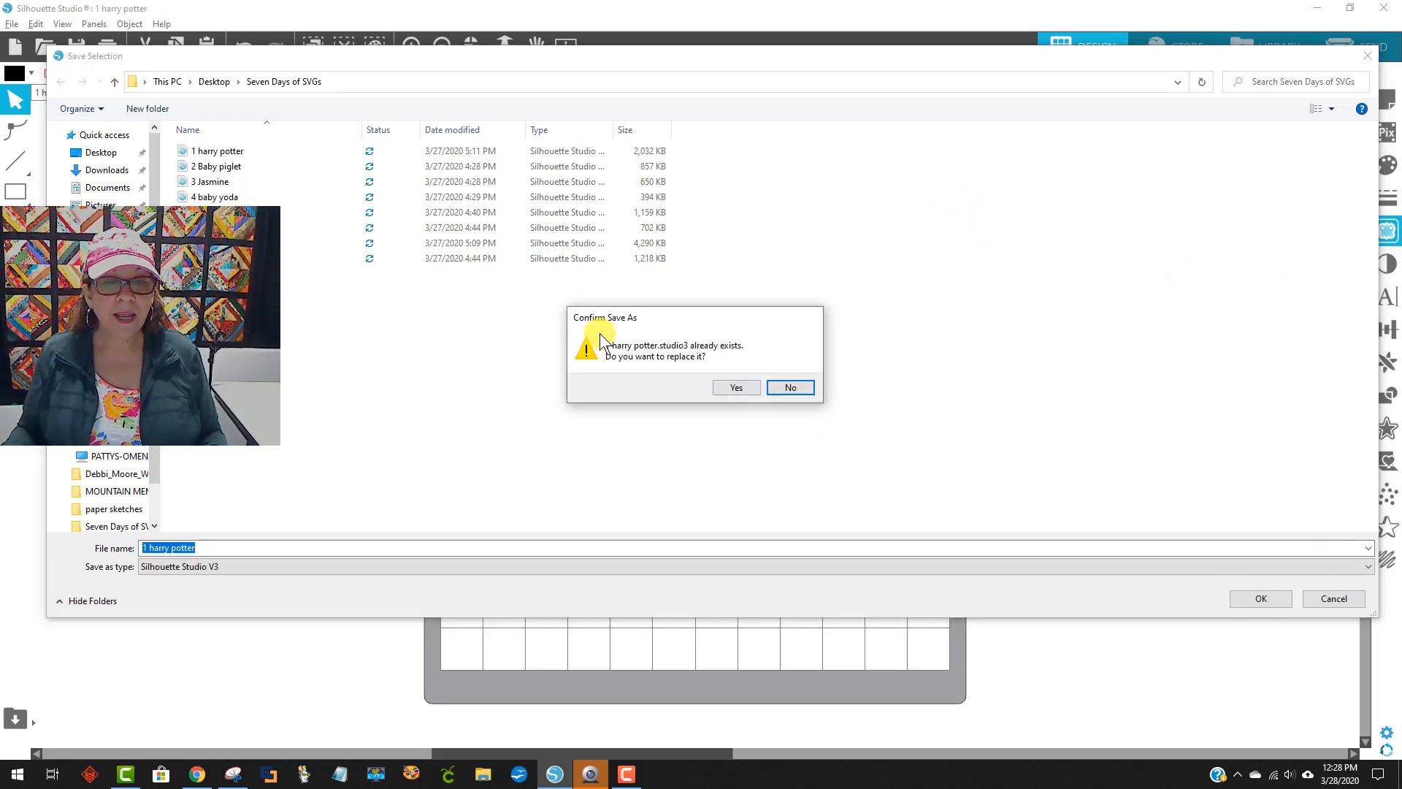
pyautogui.click(736, 387)
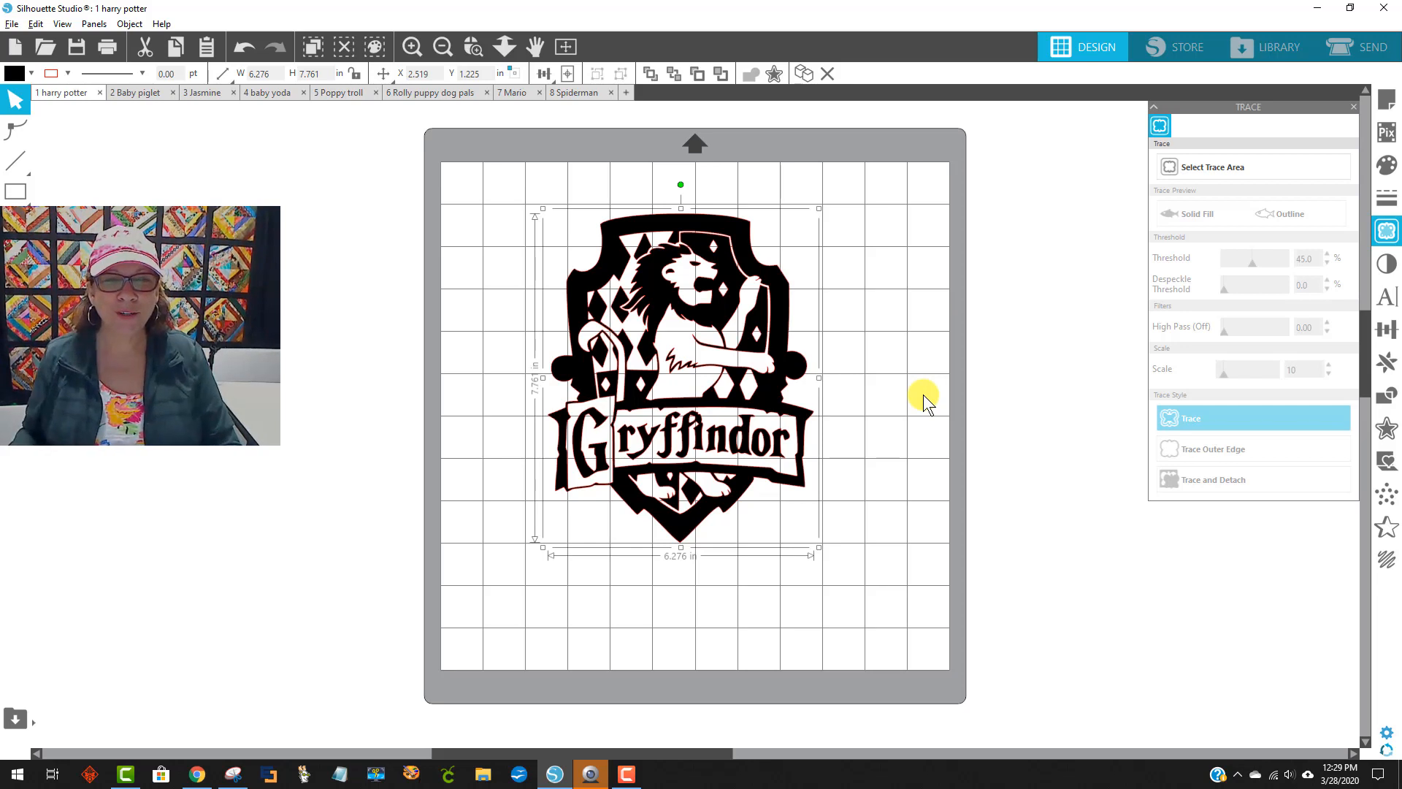
# Check which file types the Standard Edition offers for saving the crest selection to the hard drive, and leave without saving.
pyautogui.click(13, 24)
pyautogui.moveTo(59, 179)
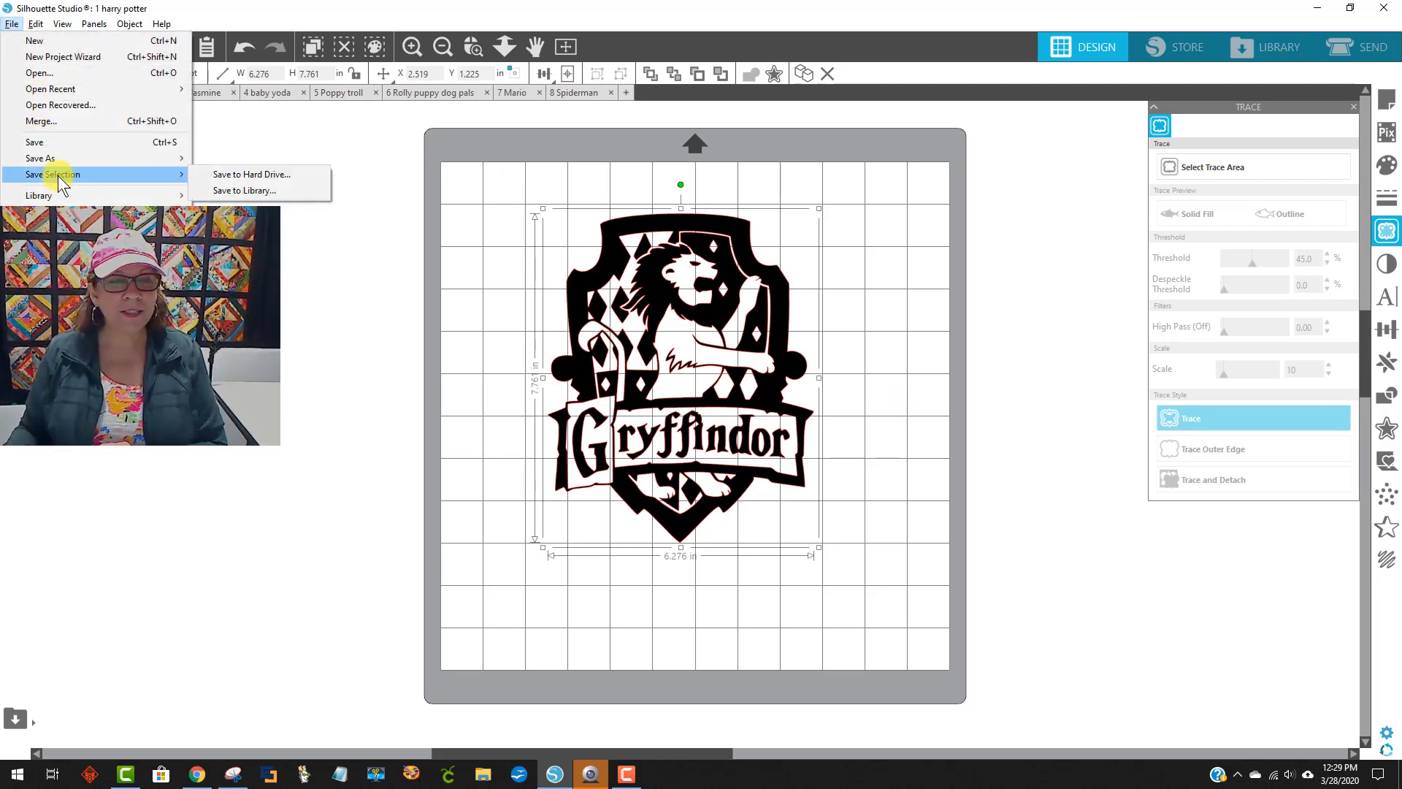
pyautogui.click(269, 174)
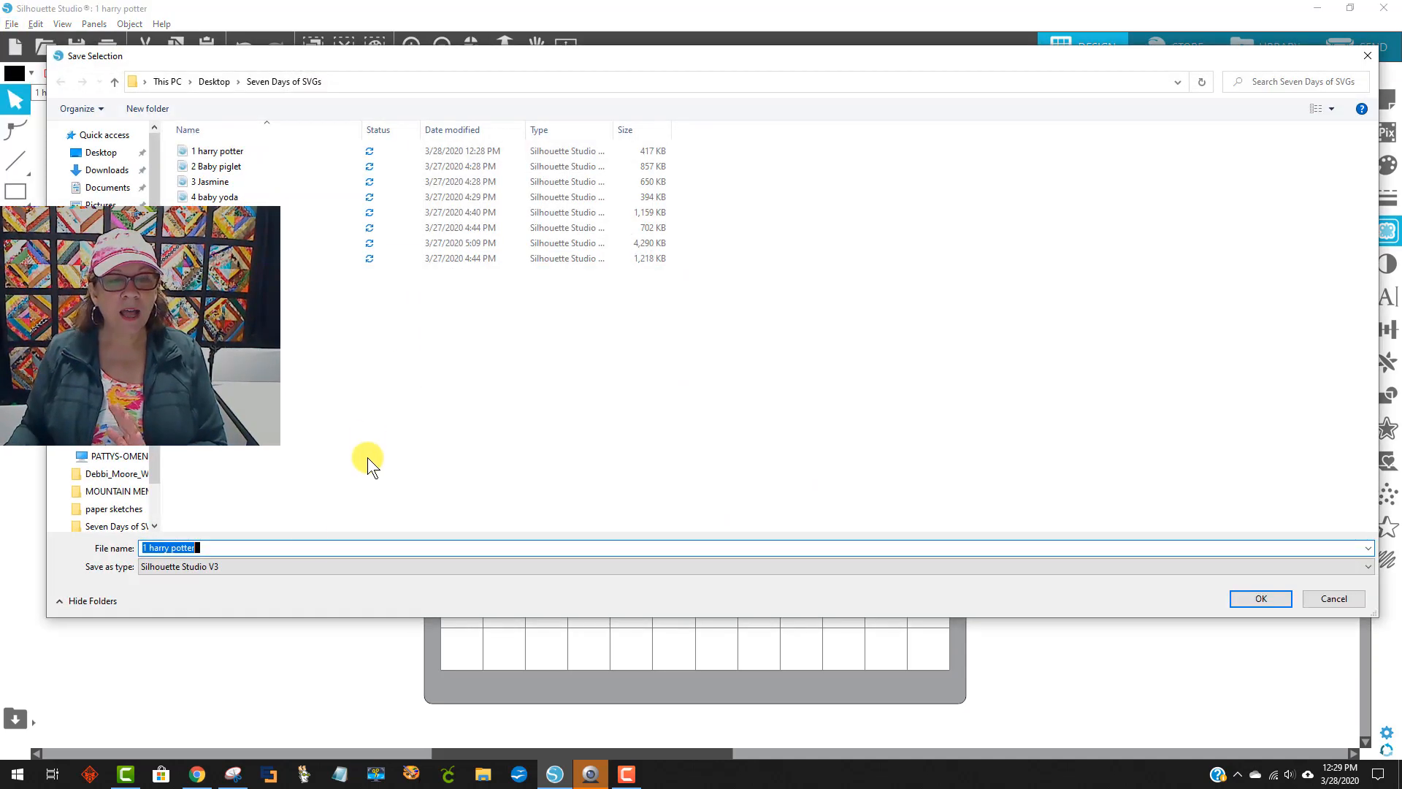
pyautogui.click(230, 563)
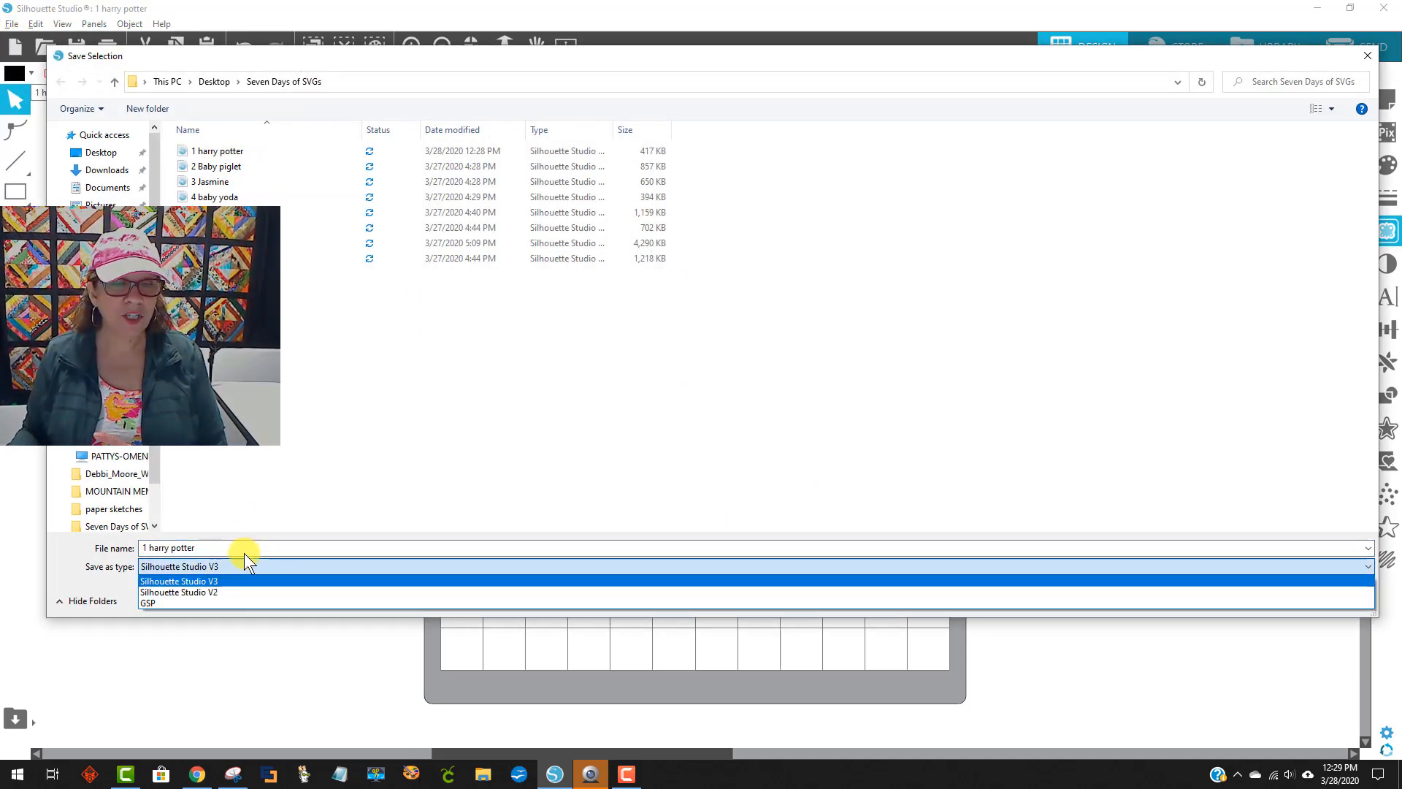
pyautogui.click(244, 555)
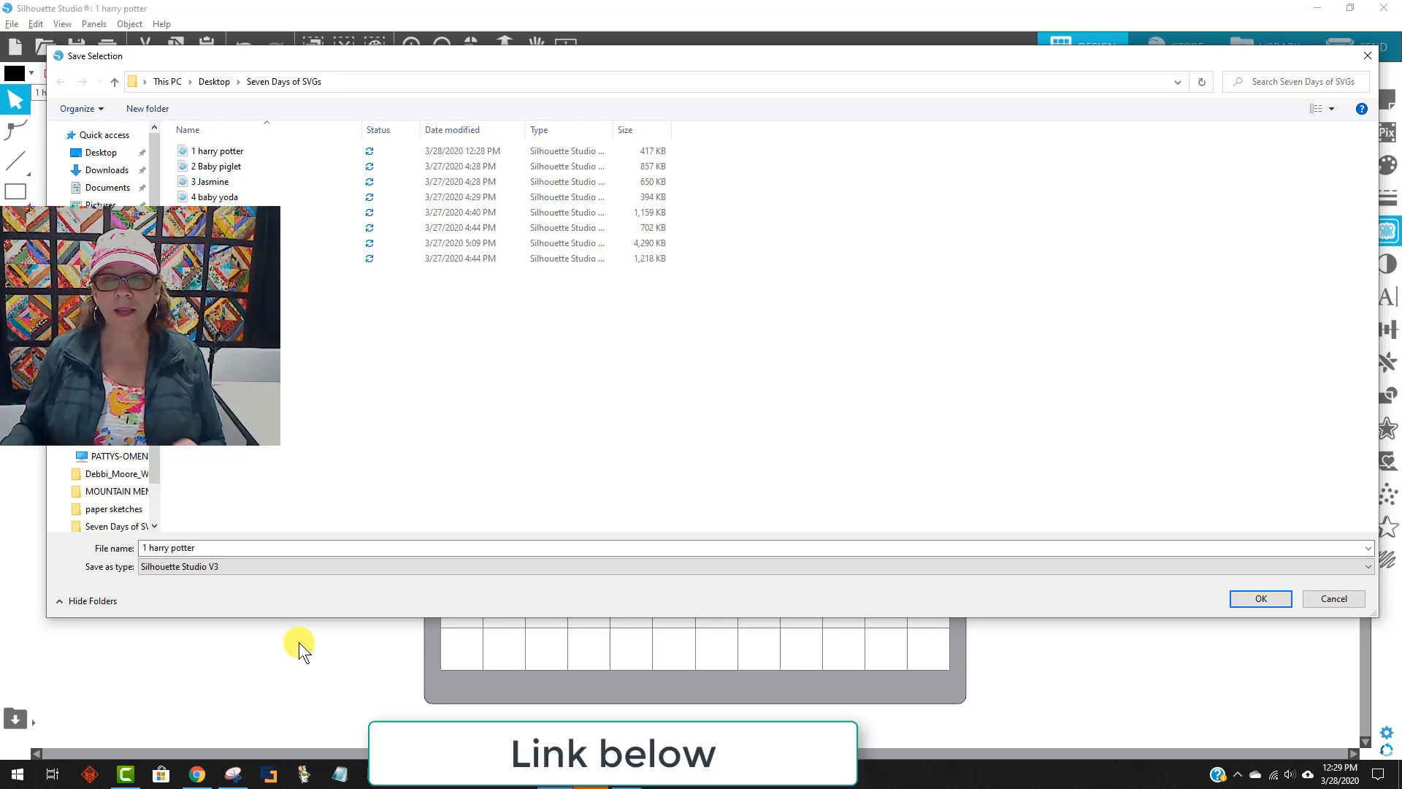
pyautogui.click(1367, 56)
# Switch the program view to the Business Edition.
pyautogui.click(160, 24)
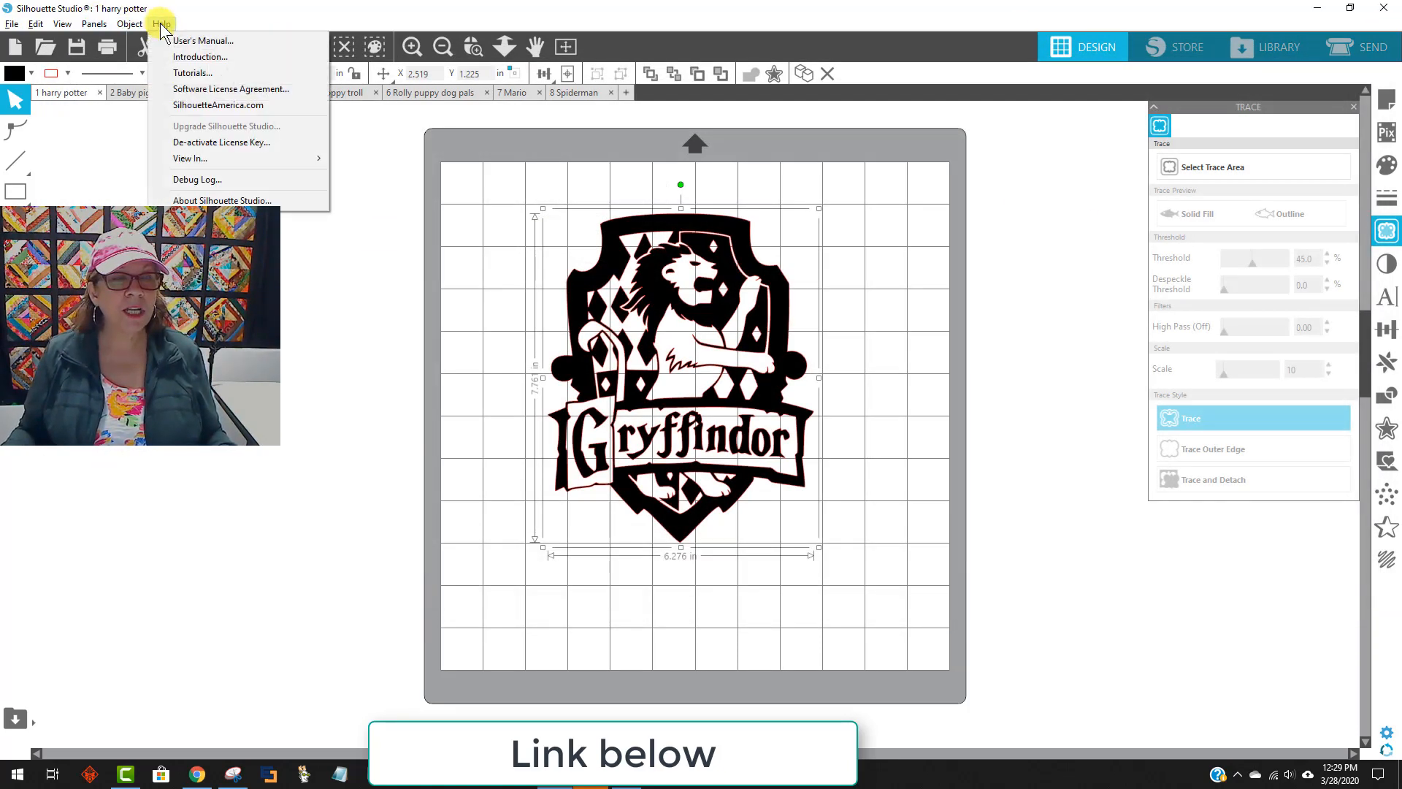
pyautogui.moveTo(222, 162)
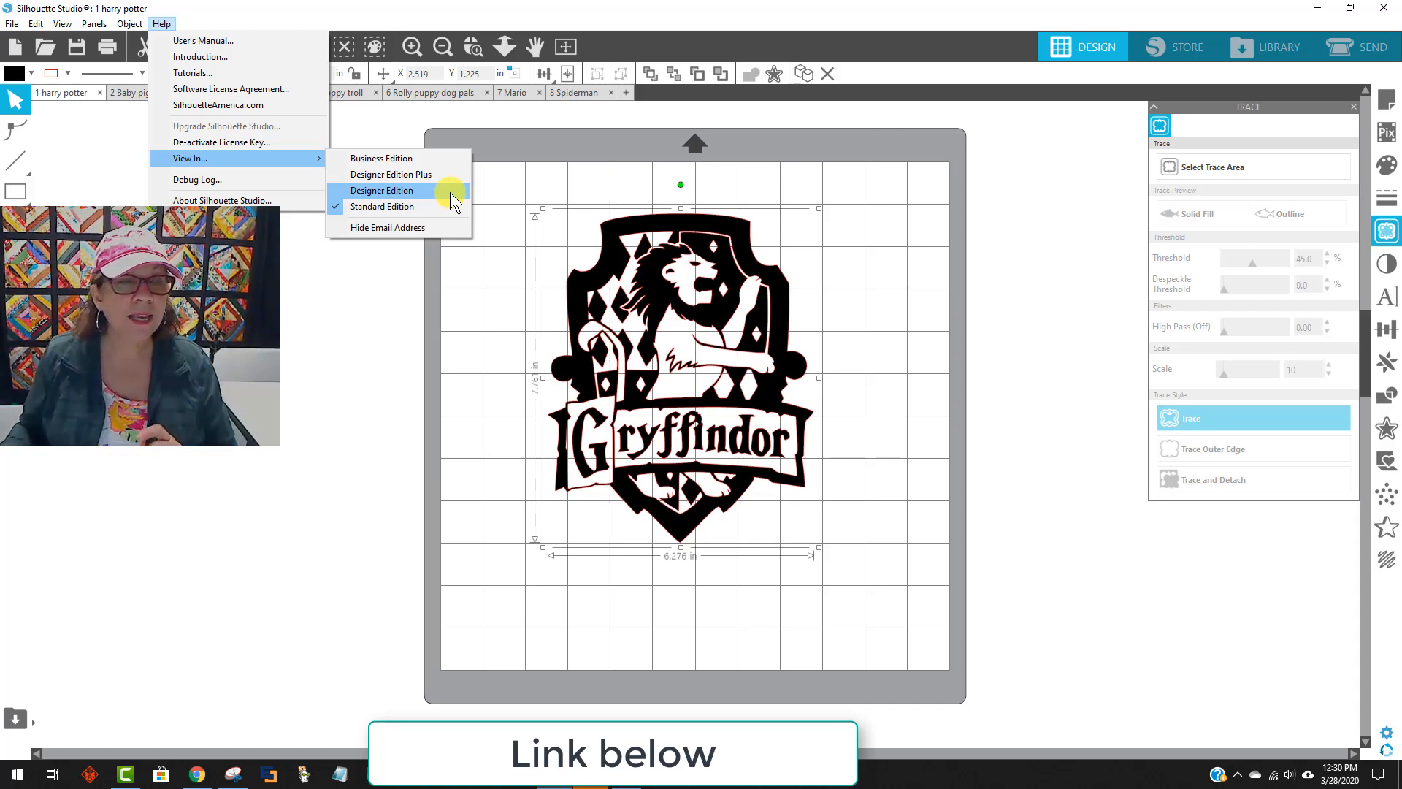
pyautogui.click(419, 158)
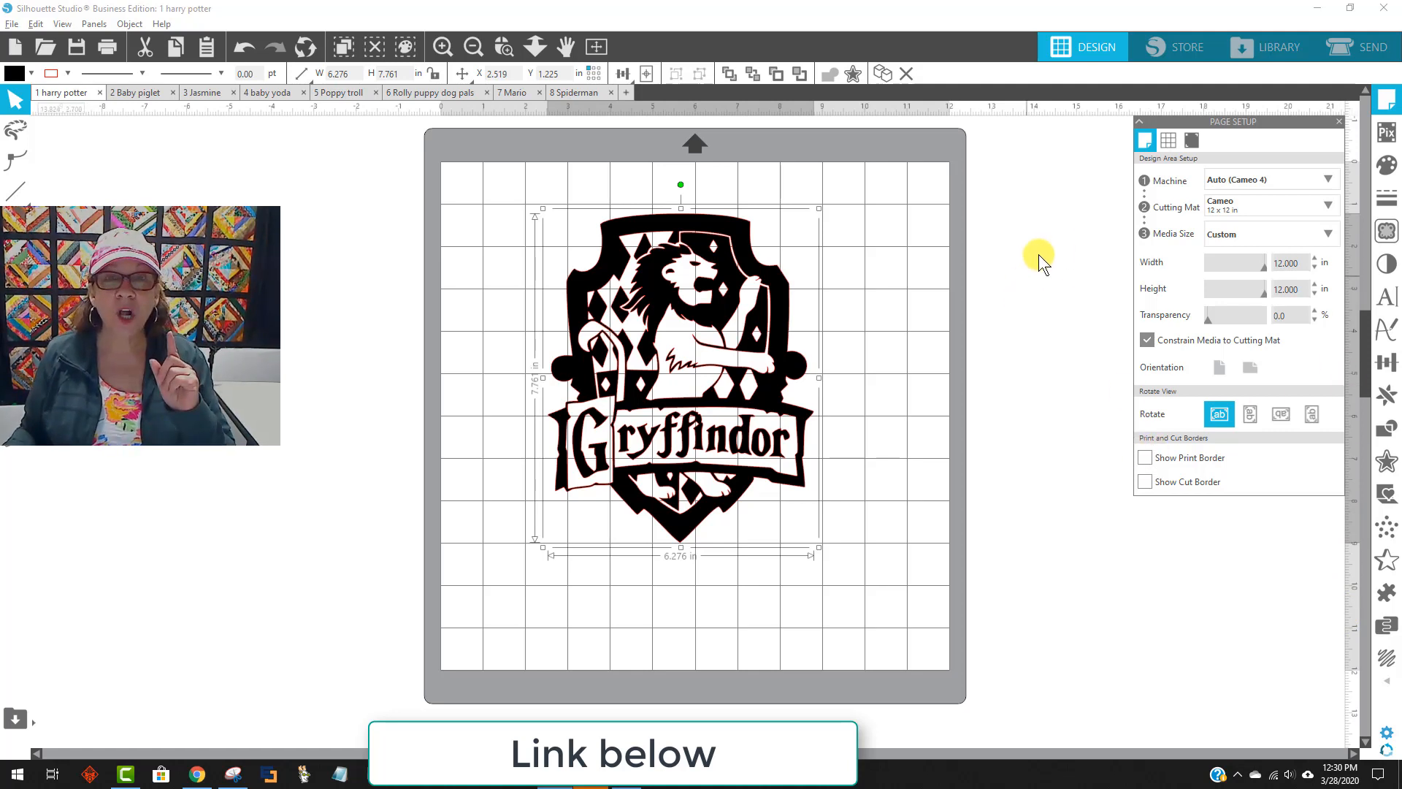
# Examine the file types the Business Edition offers for saving the crest selection to the hard drive, and leave without saving.
pyautogui.click(11, 24)
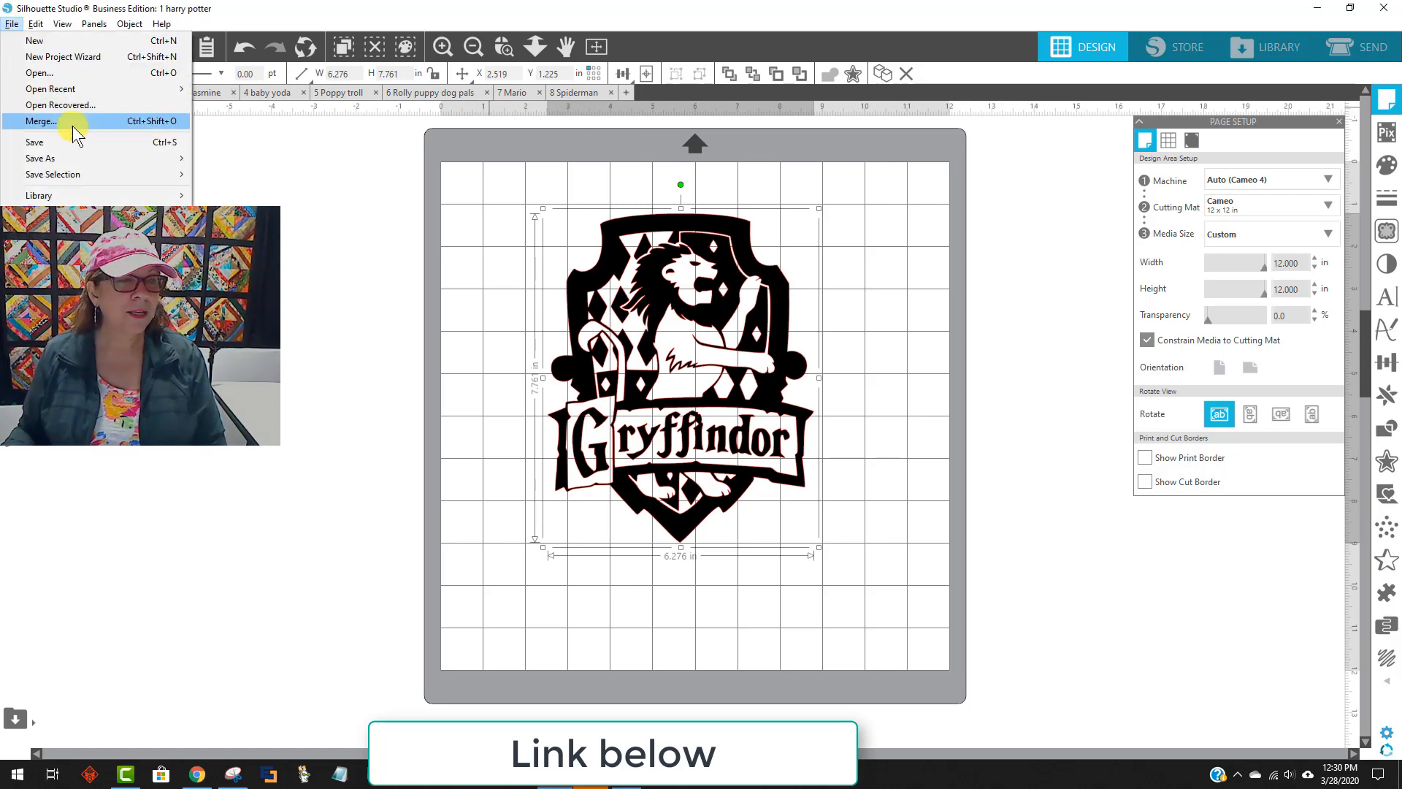
pyautogui.moveTo(90, 179)
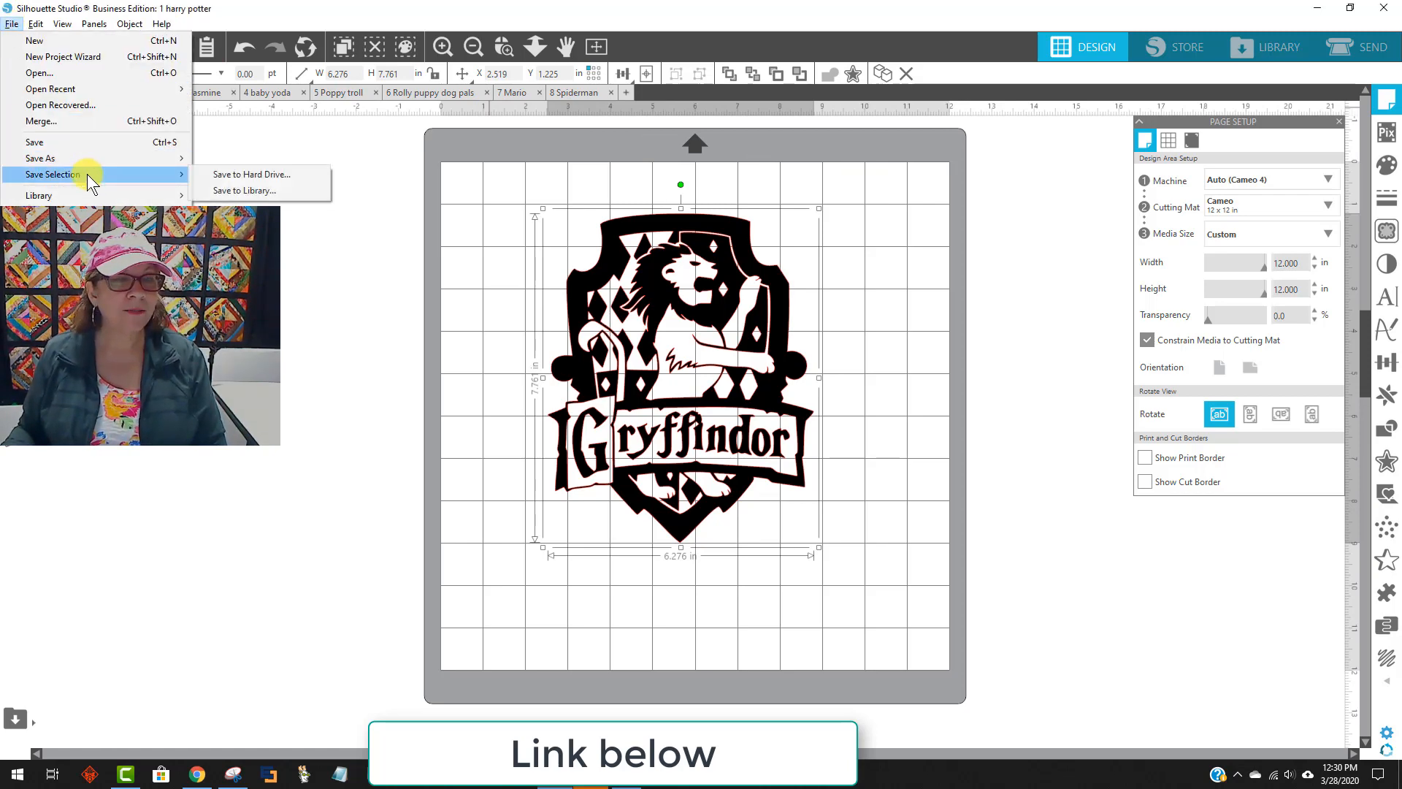
pyautogui.click(287, 175)
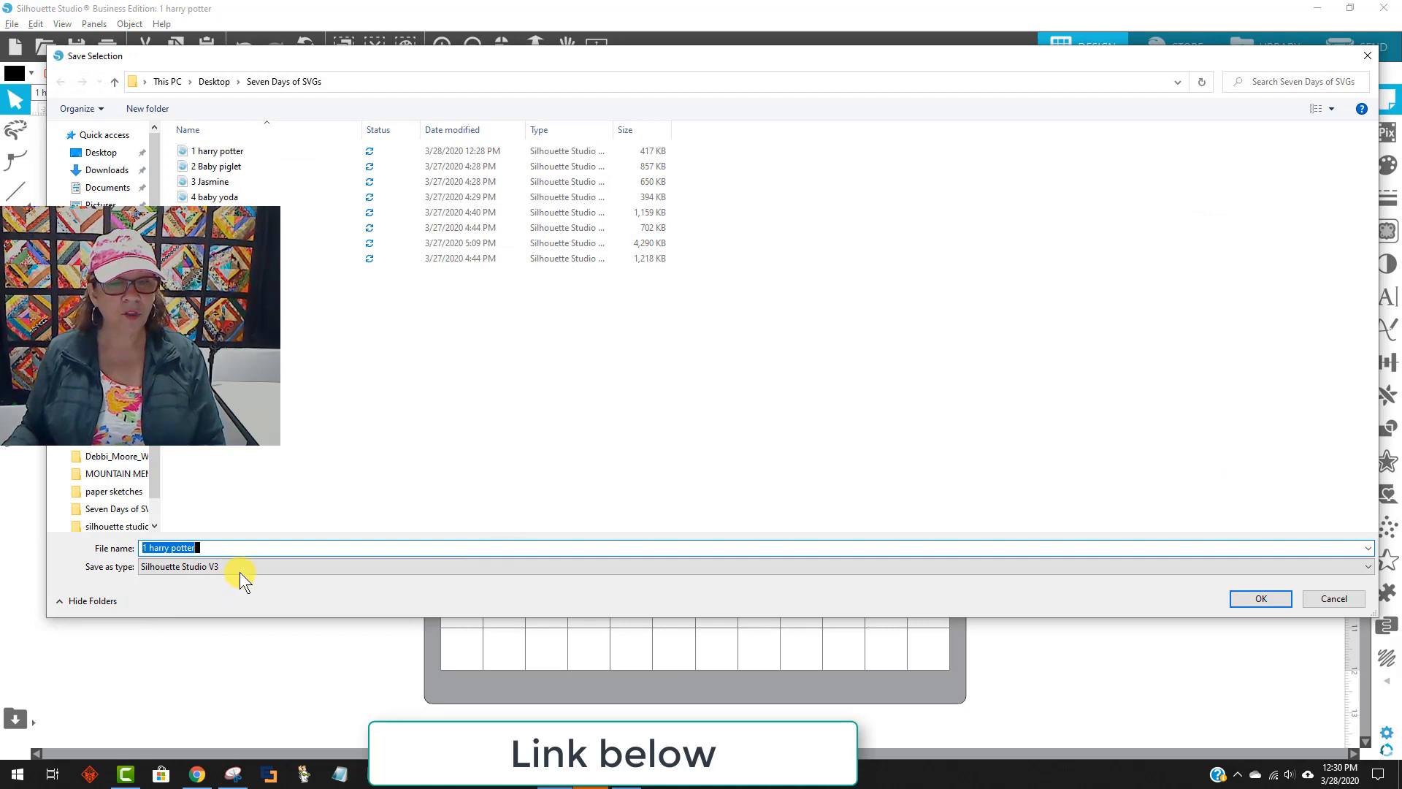
pyautogui.click(239, 566)
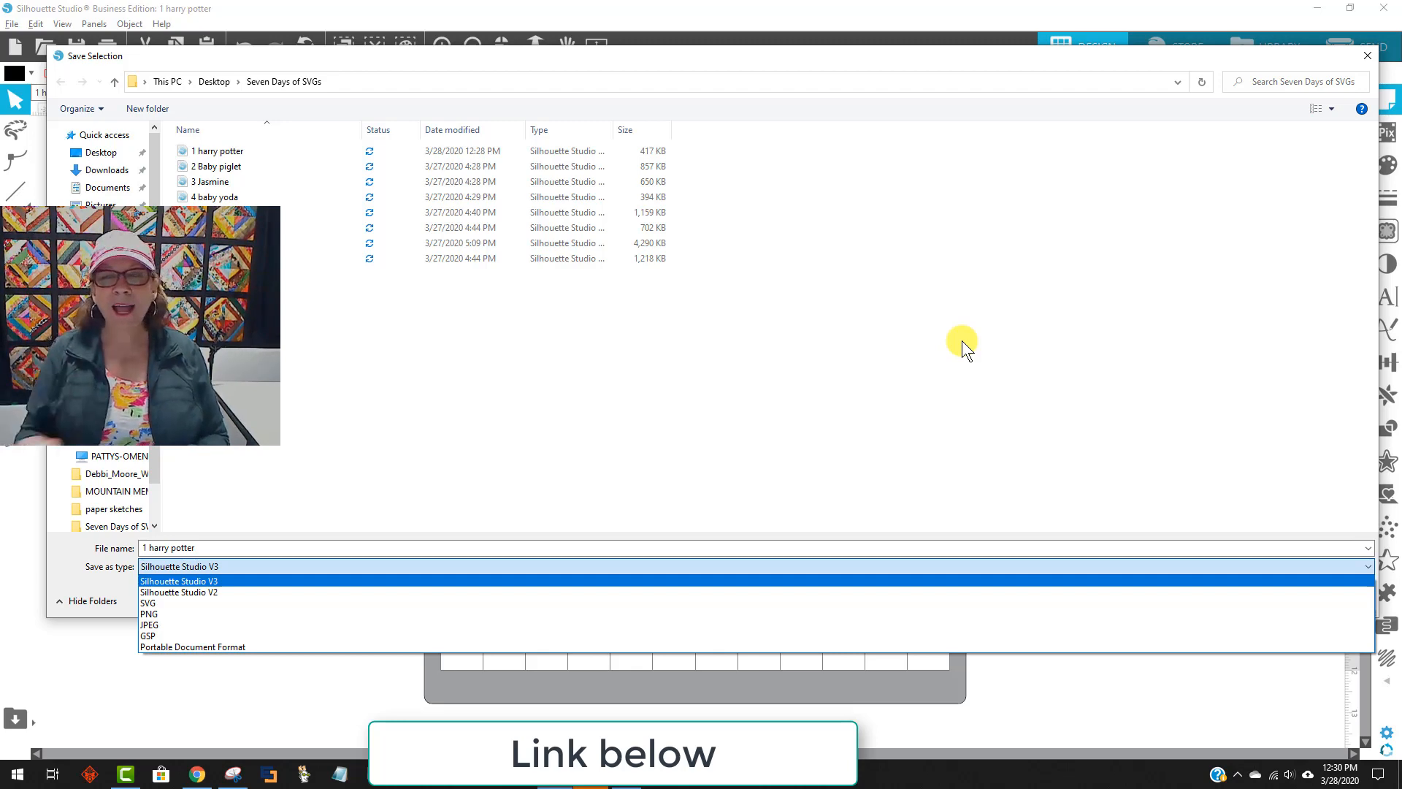
pyautogui.click(1368, 55)
pyautogui.click(1367, 55)
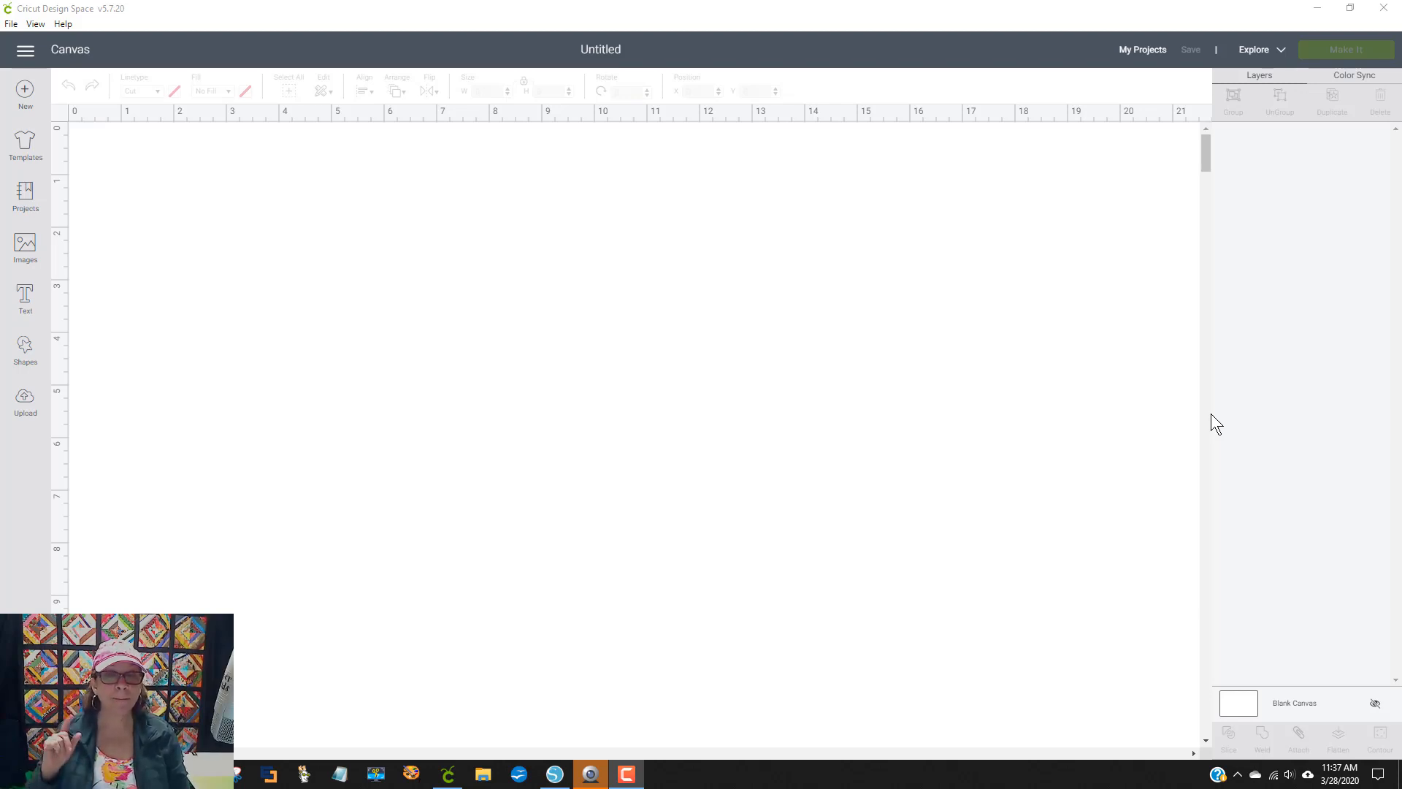
# In Cricut Design Space, upload the "1 harry potter" SVG file from the Seven Days of SVGs folder and save it as an image.
pyautogui.click(28, 402)
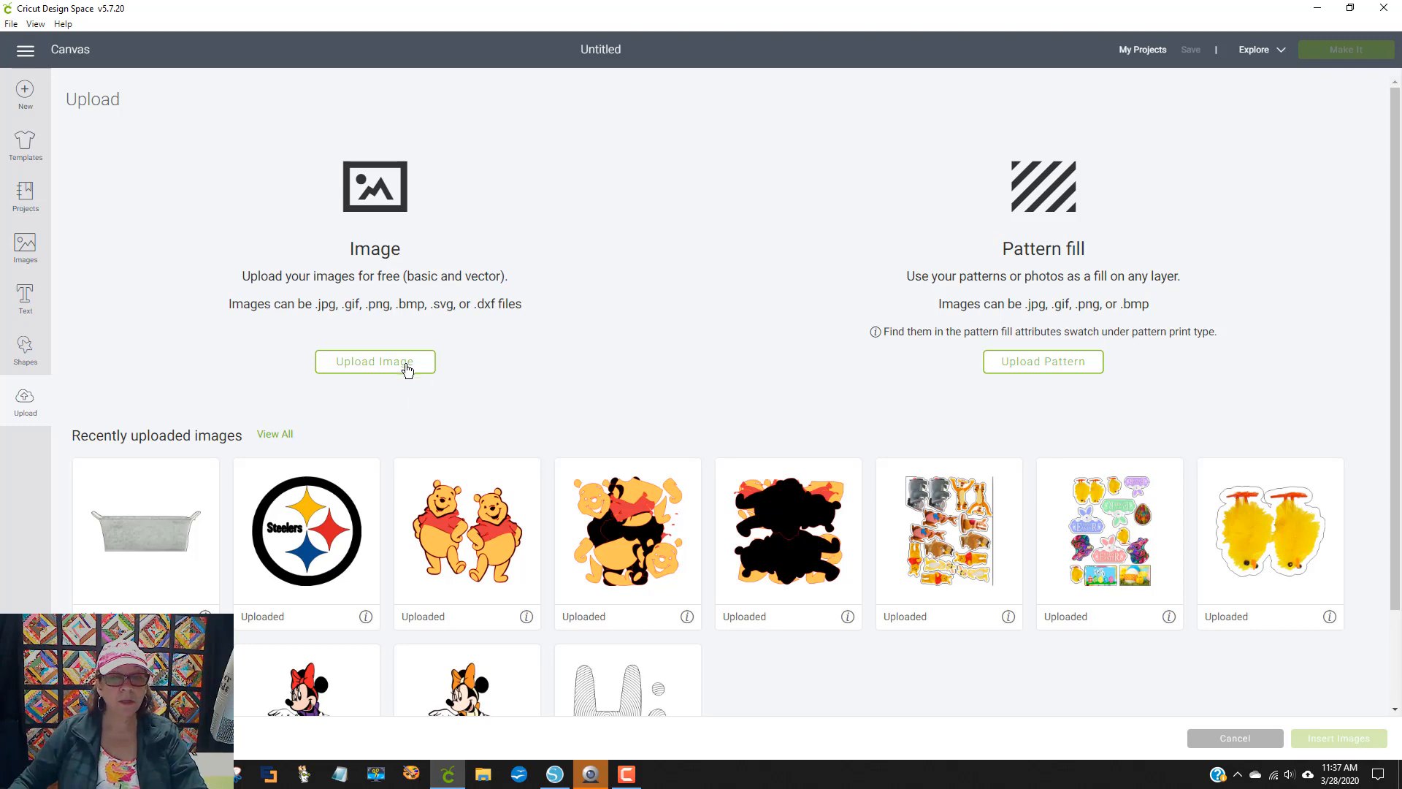
pyautogui.click(410, 369)
pyautogui.click(727, 398)
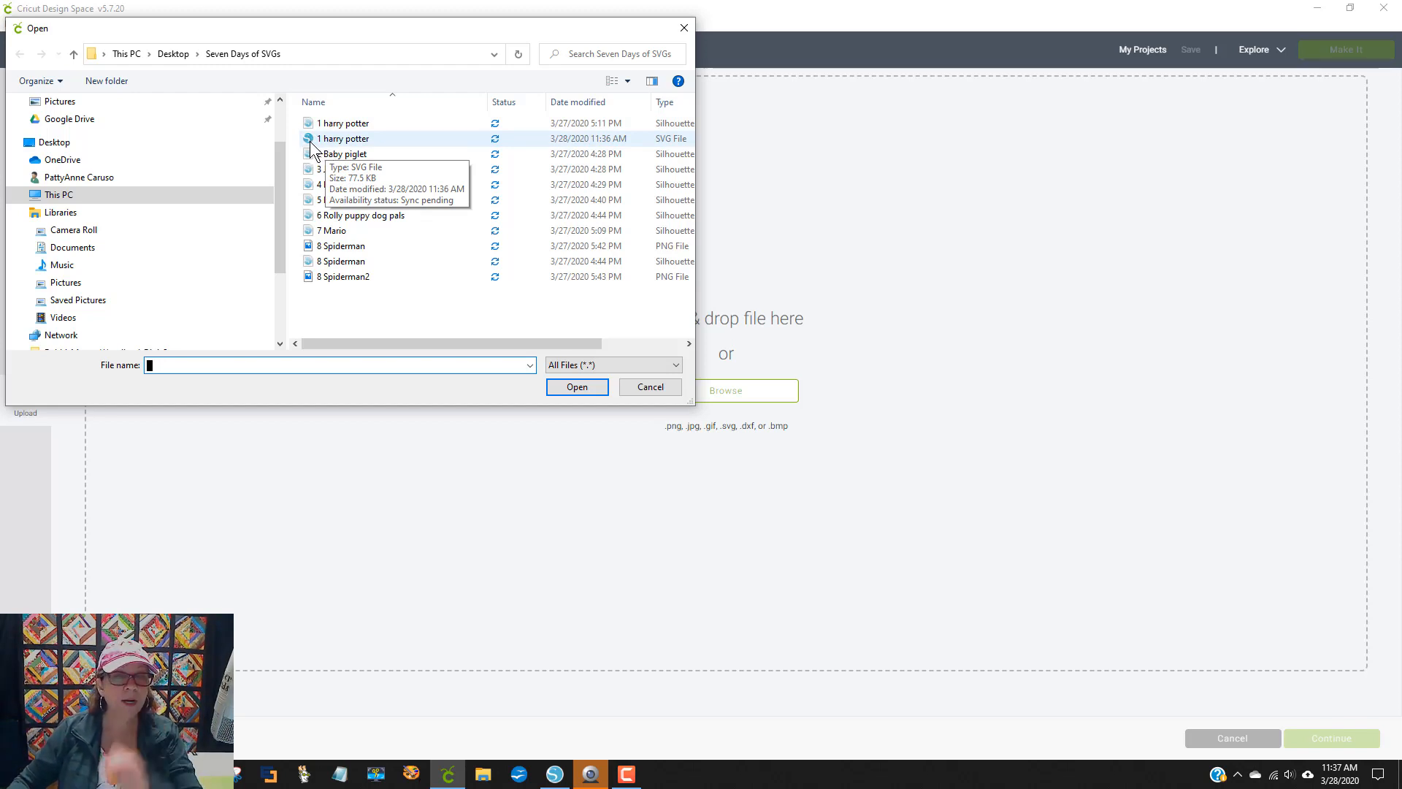
pyautogui.click(354, 139)
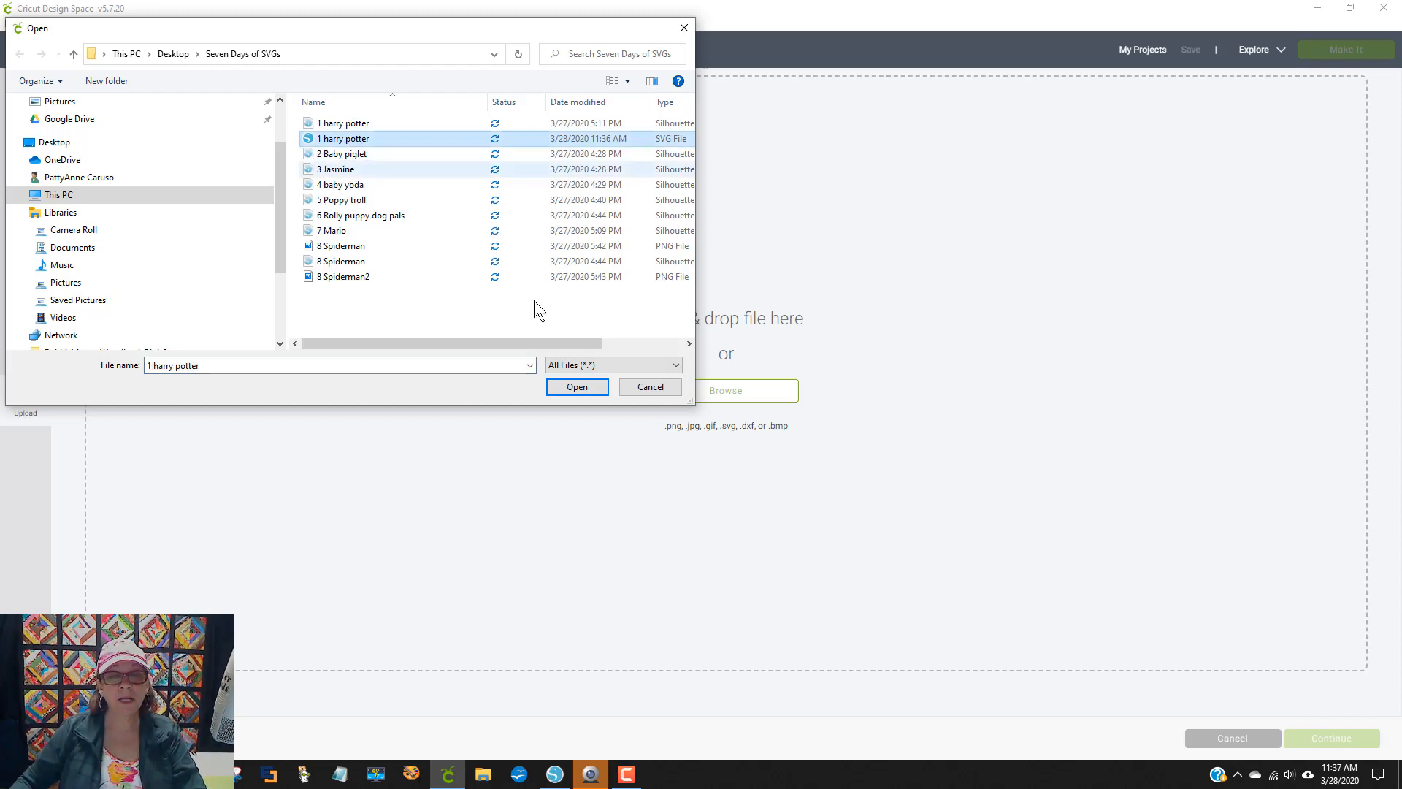
pyautogui.click(576, 387)
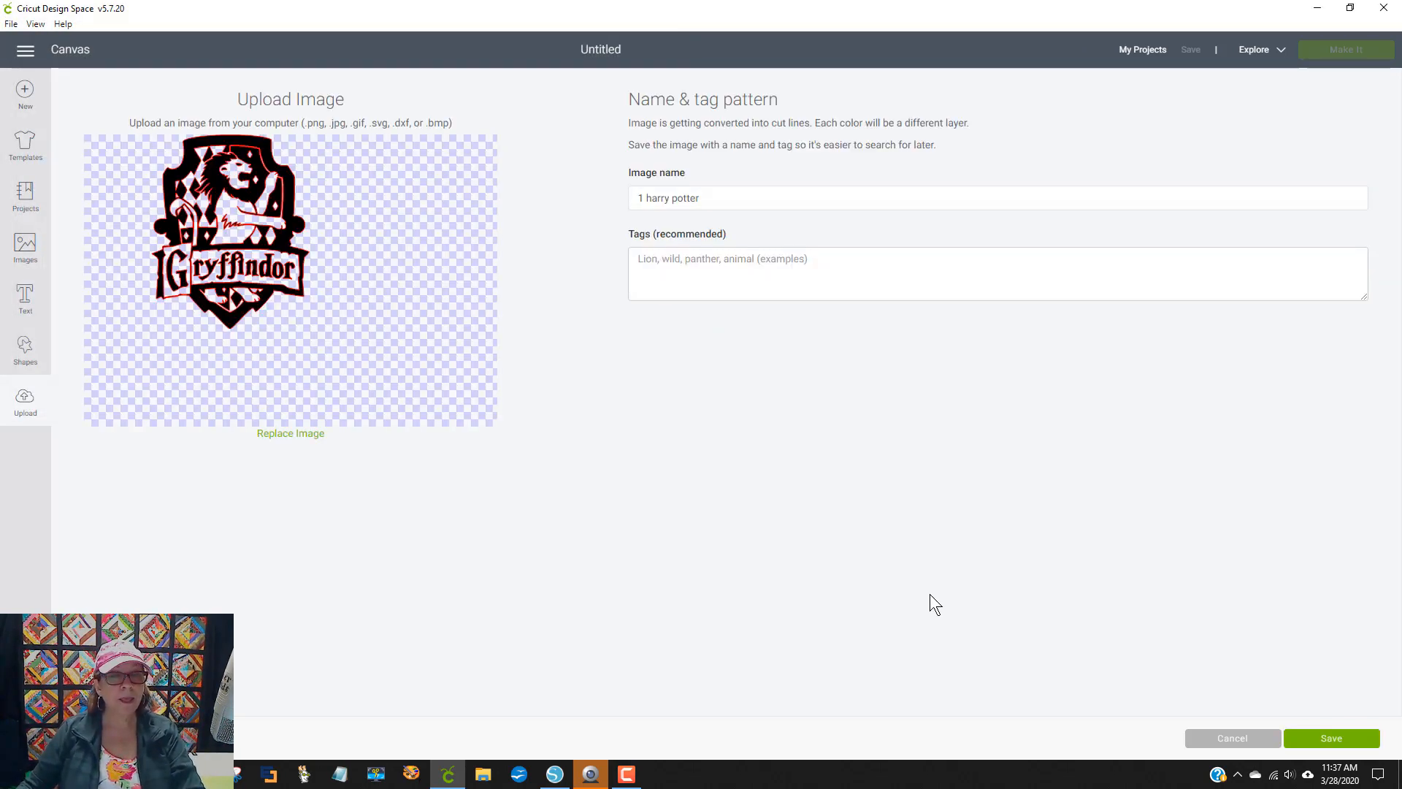
pyautogui.click(1326, 739)
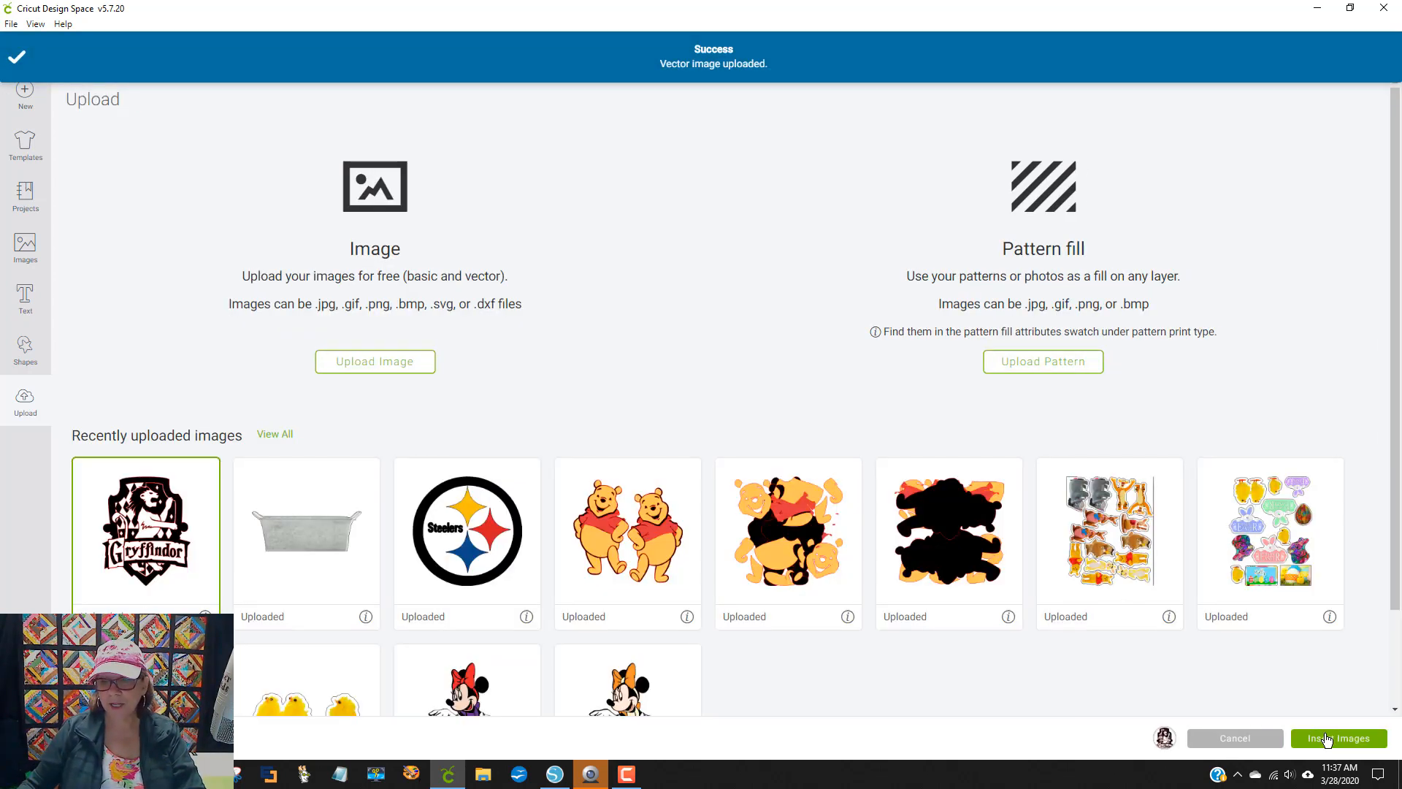
# Insert the uploaded crest on the canvas and enlarge it to about 5.16 by 6.38 inches near the canvas's upper-left corner.
pyautogui.click(1329, 739)
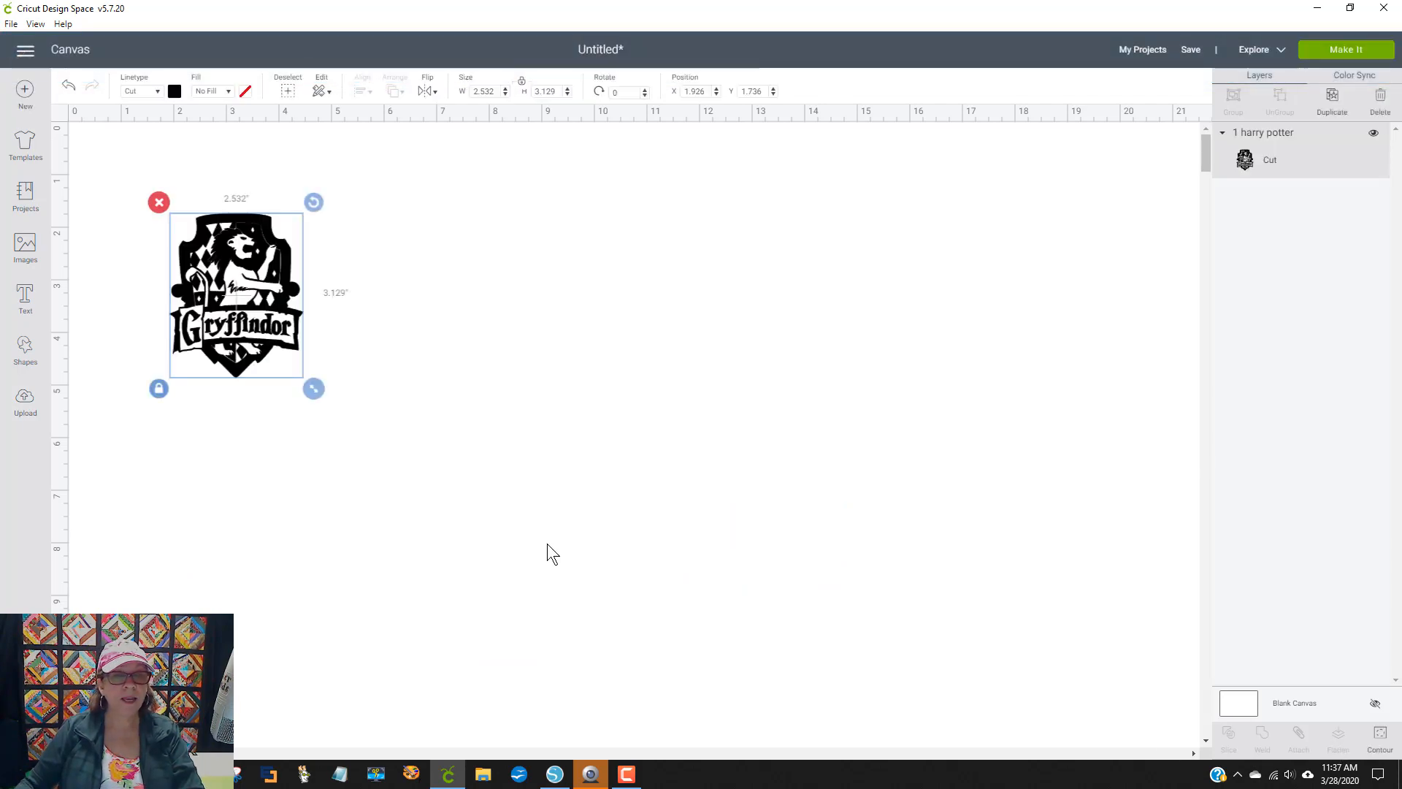
pyautogui.moveTo(314, 389); pyautogui.dragTo(551, 558)
pyautogui.moveTo(370, 445); pyautogui.dragTo(323, 380)
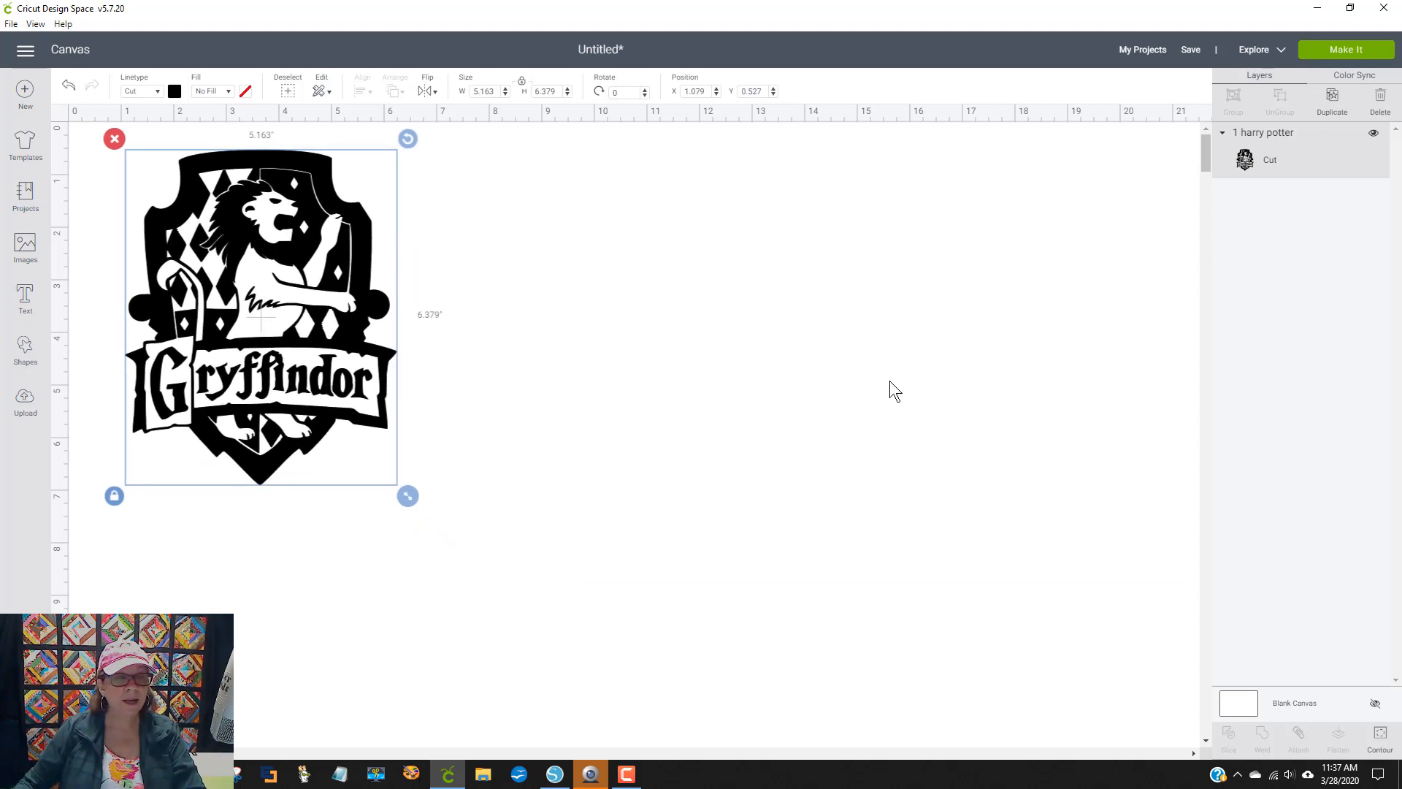
# Send the crest project to the make stage and set its cutting material to Premium Vinyl from the Vinyl category.
pyautogui.click(1345, 51)
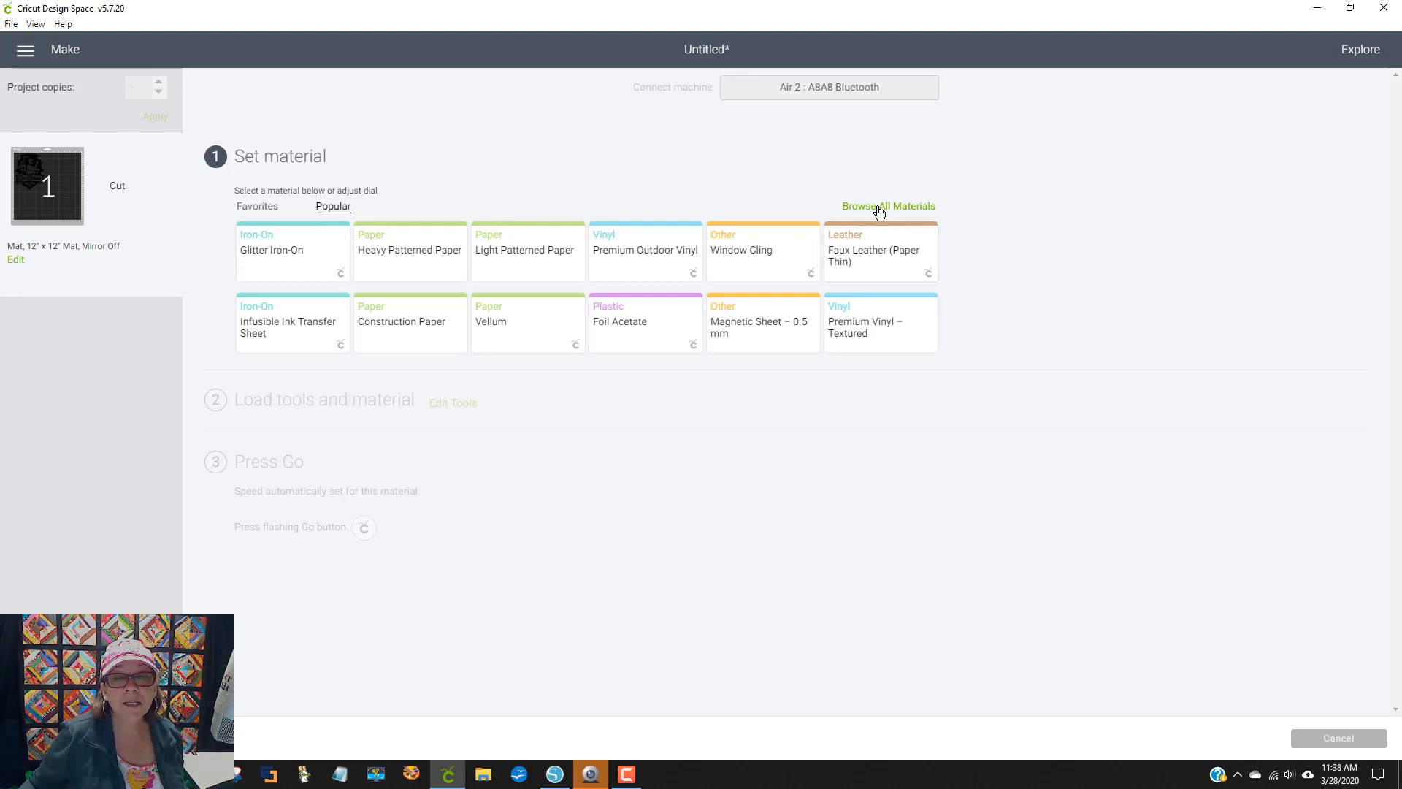
pyautogui.click(879, 209)
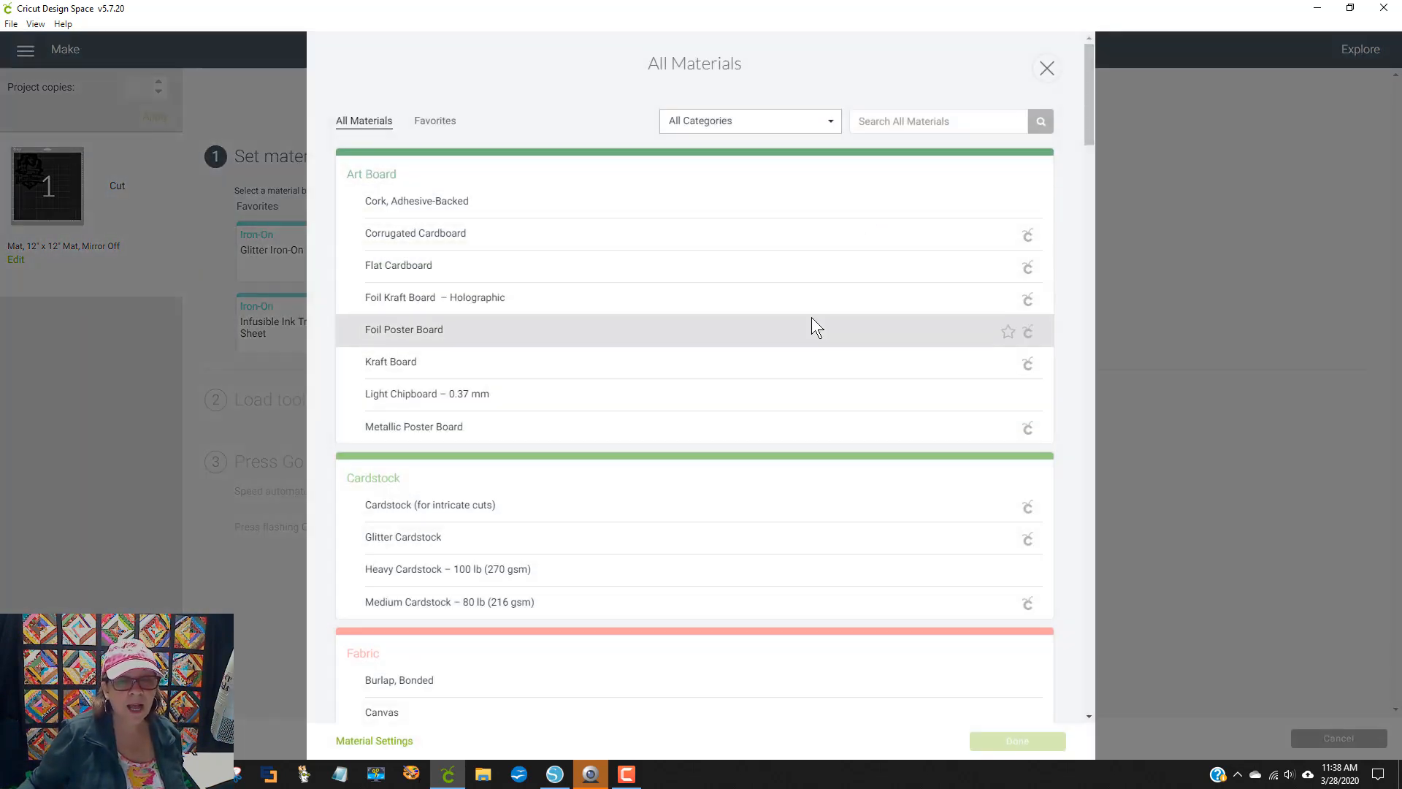
pyautogui.click(828, 130)
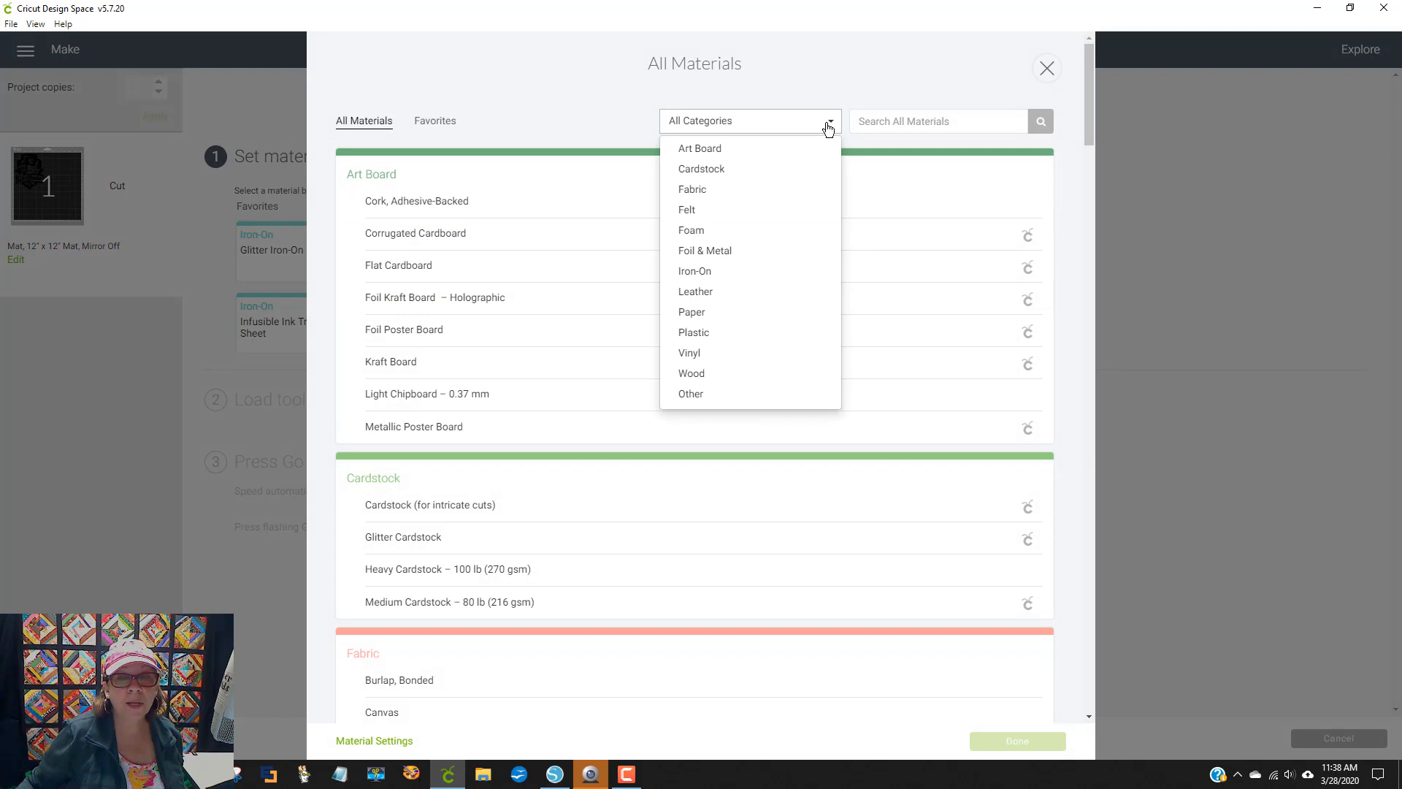
pyautogui.click(697, 354)
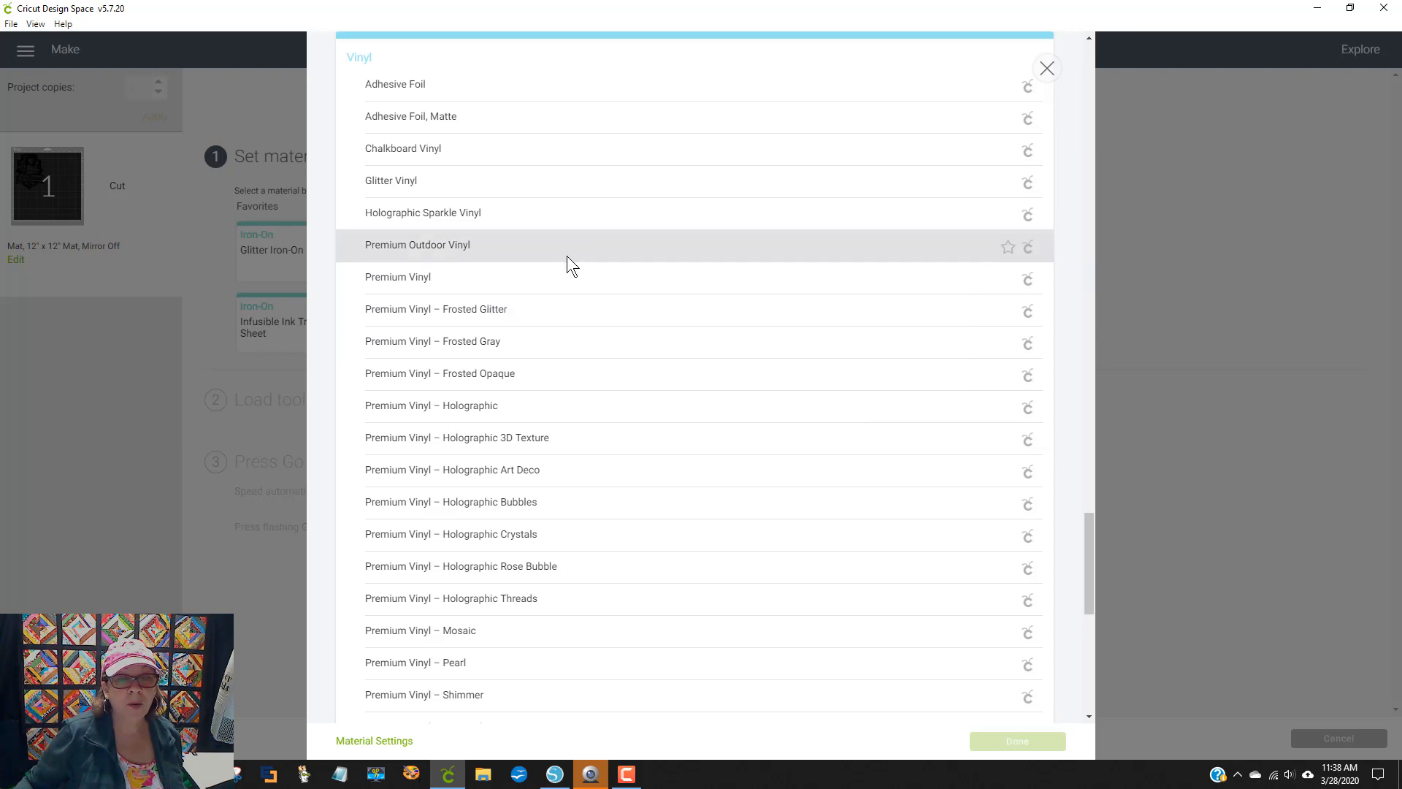
pyautogui.click(468, 279)
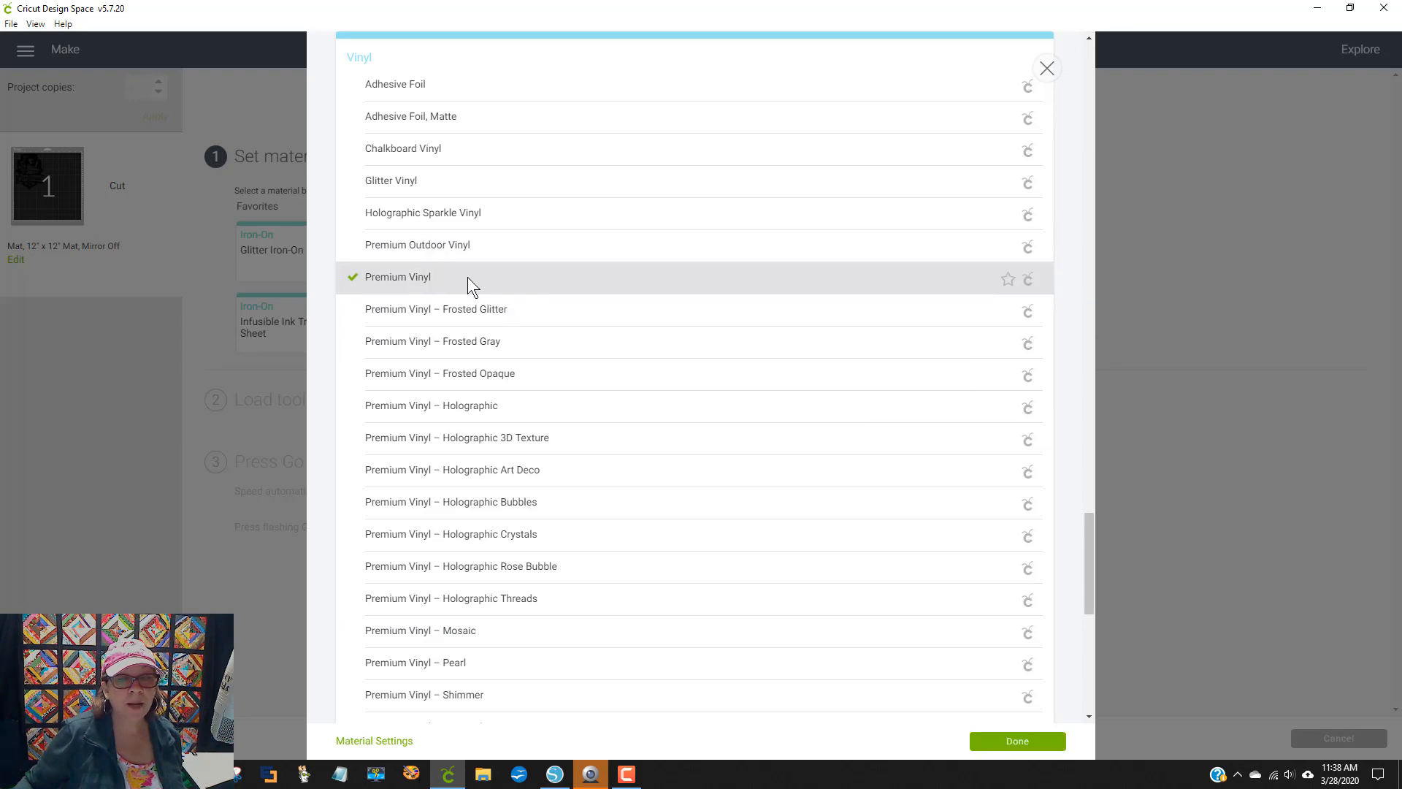
pyautogui.click(1018, 741)
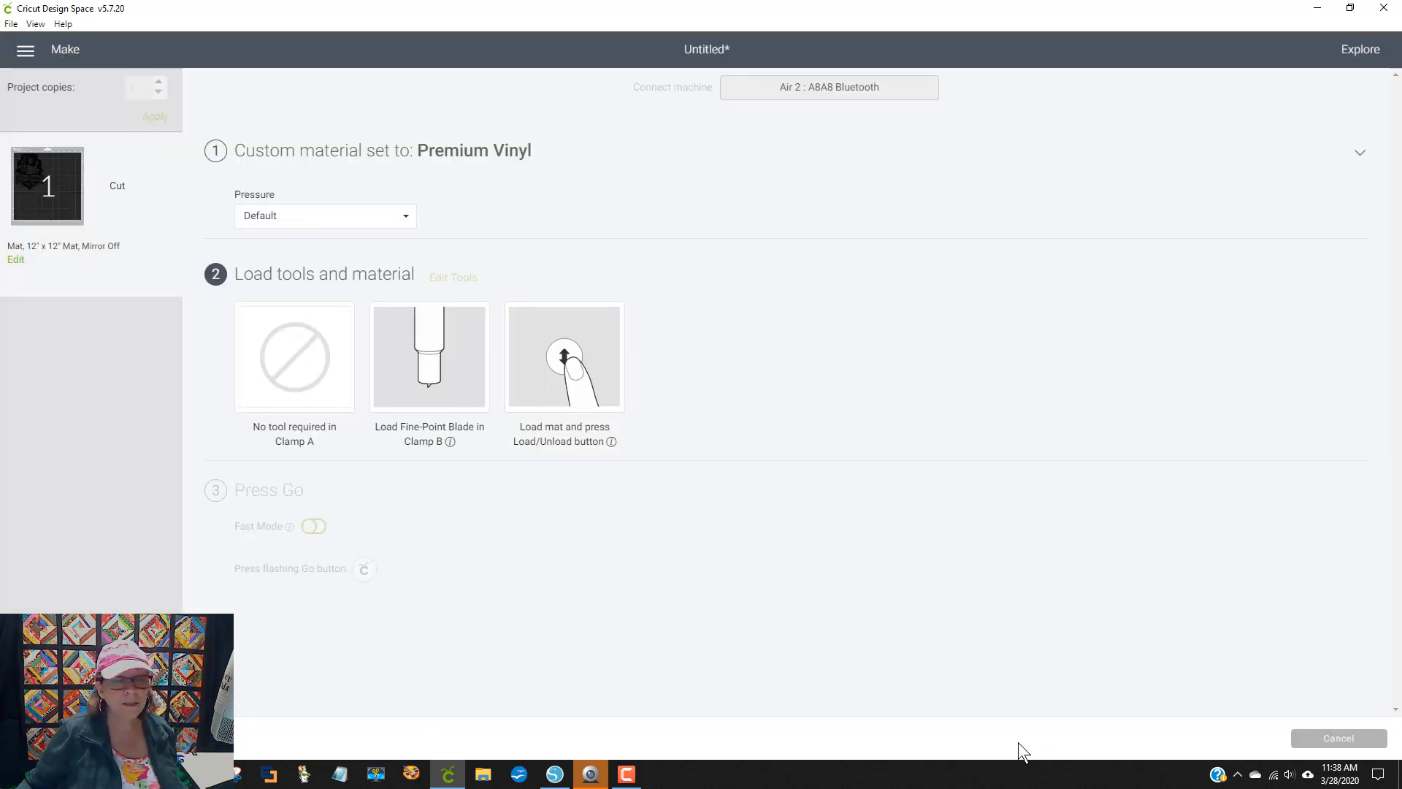